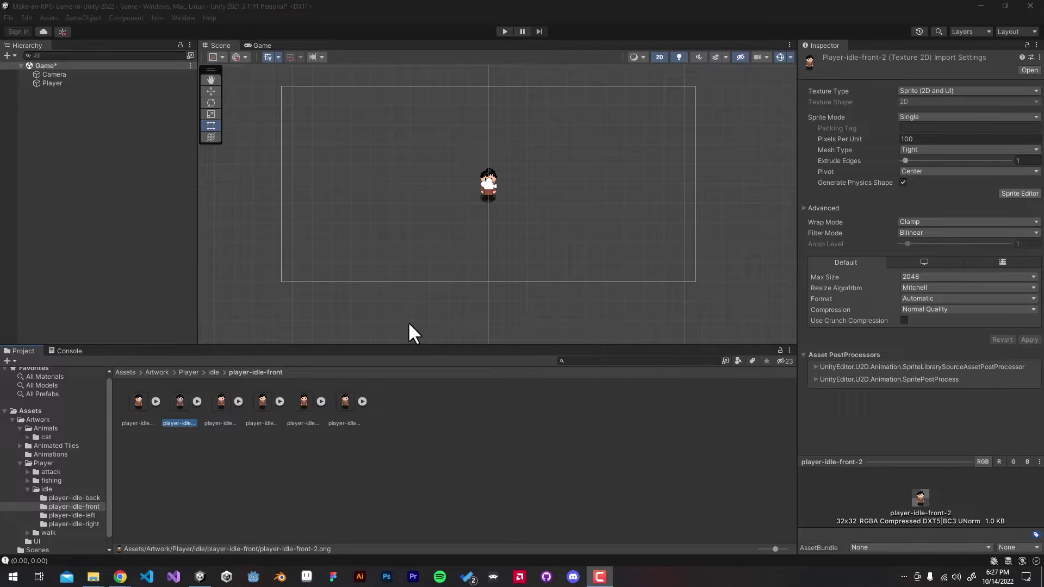
# Inspect the Player object, then open the Artwork > Player > idle > player-idle-front folder.
pyautogui.moveTo(531, 248); pyautogui.dragTo(531, 282, button='middle')
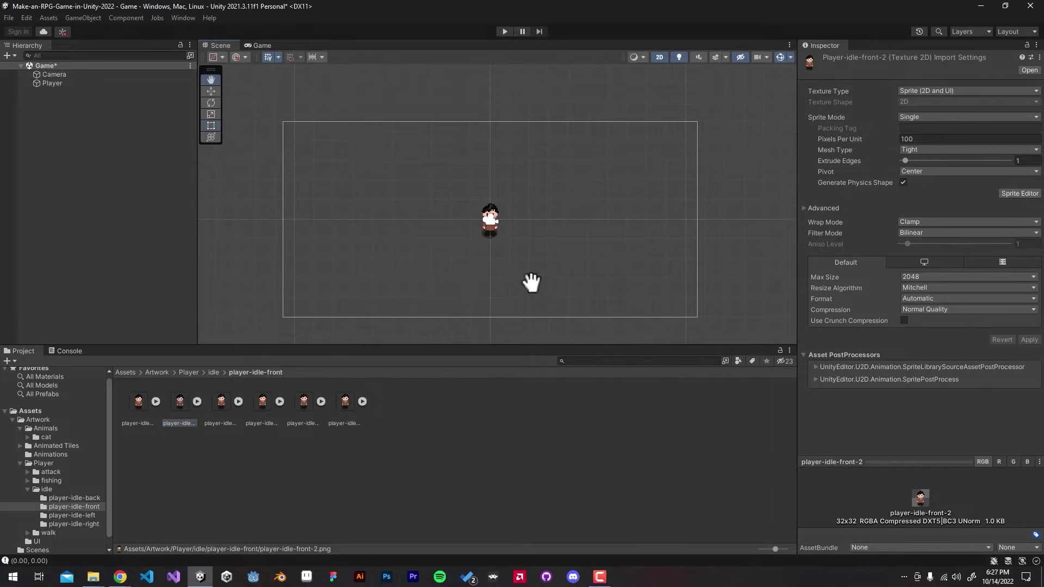
pyautogui.scroll(3, 533, 282)
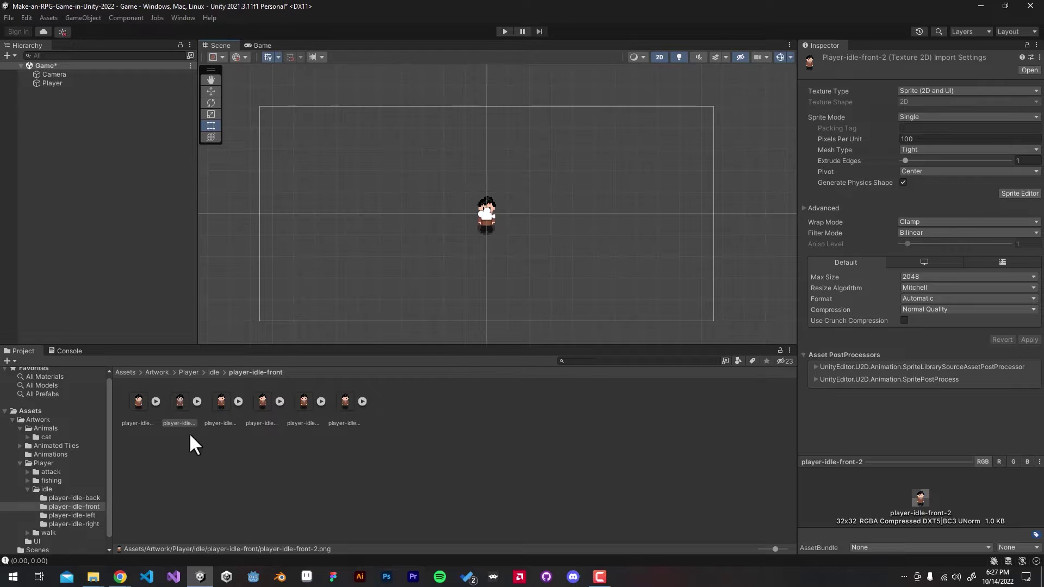
pyautogui.click(481, 210)
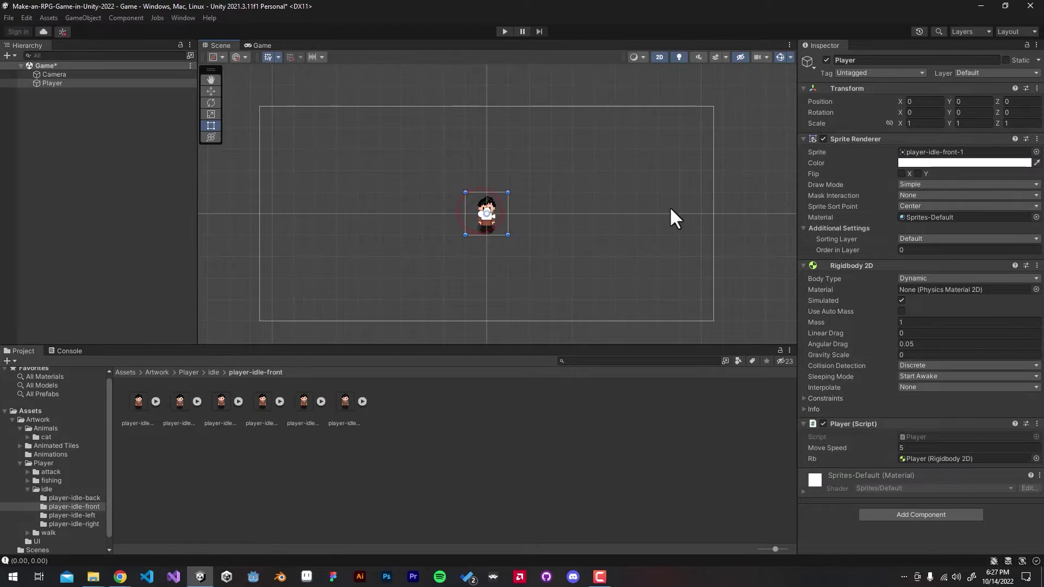
pyautogui.click(142, 410)
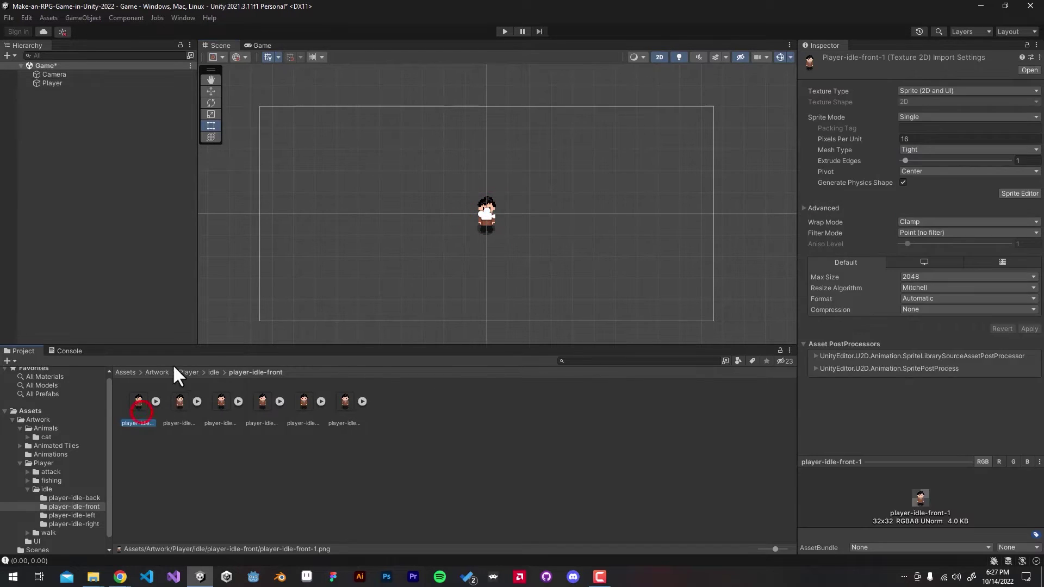
pyautogui.click(128, 373)
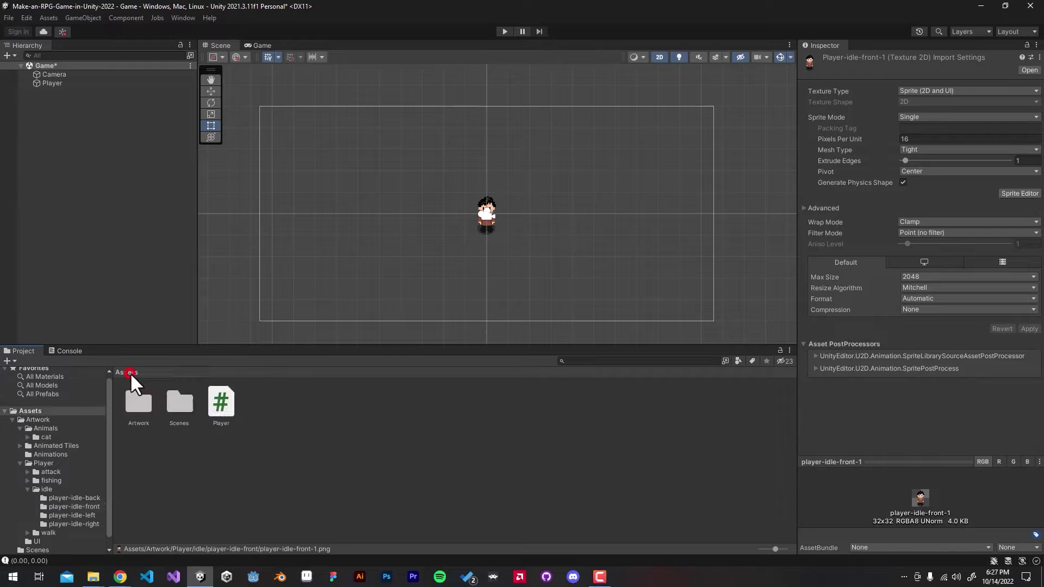
pyautogui.doubleClick(139, 404)
pyautogui.doubleClick(262, 408)
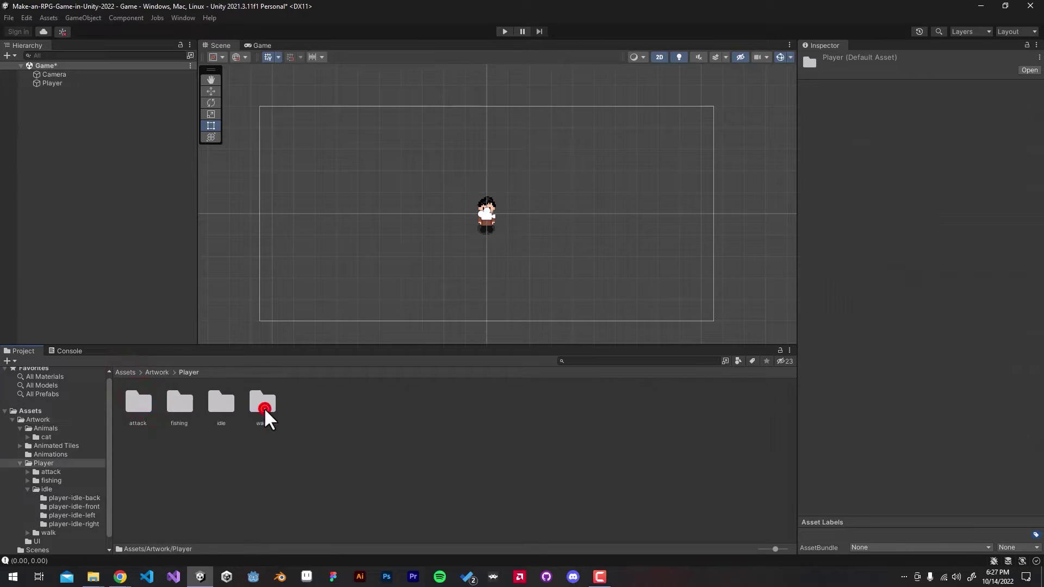
pyautogui.doubleClick(223, 411)
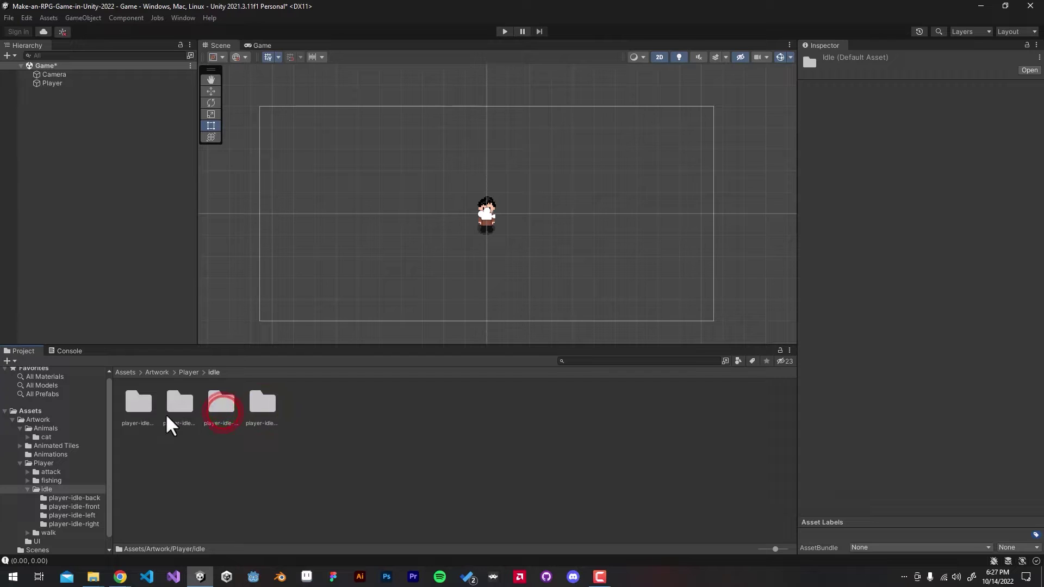
pyautogui.doubleClick(181, 414)
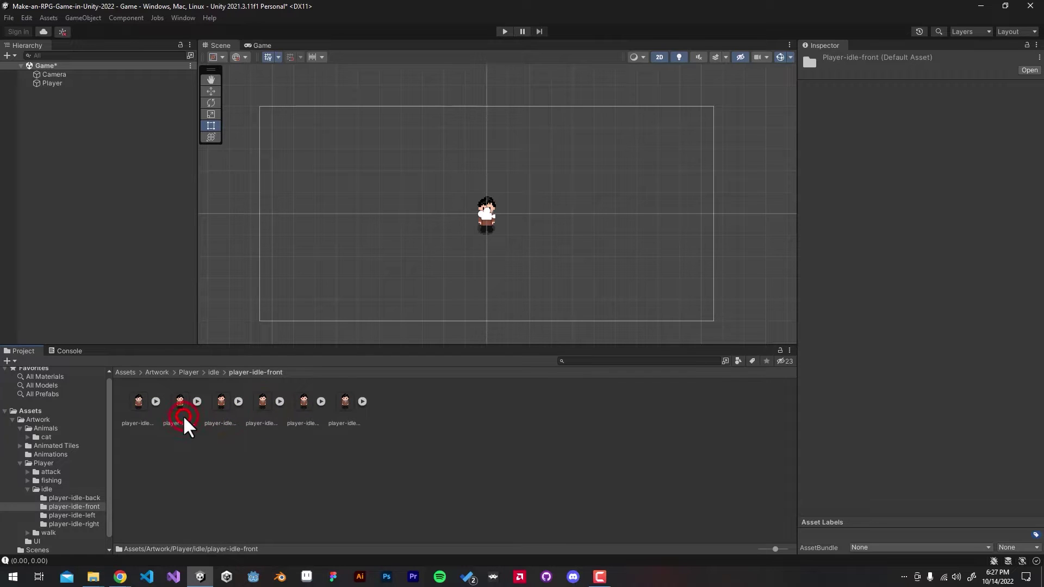
# Review the first idle-front sprite's import settings: 16 pixels per unit, filtering and compression.
pyautogui.click(143, 409)
pyautogui.click(936, 140)
pyautogui.doubleClick(936, 140)
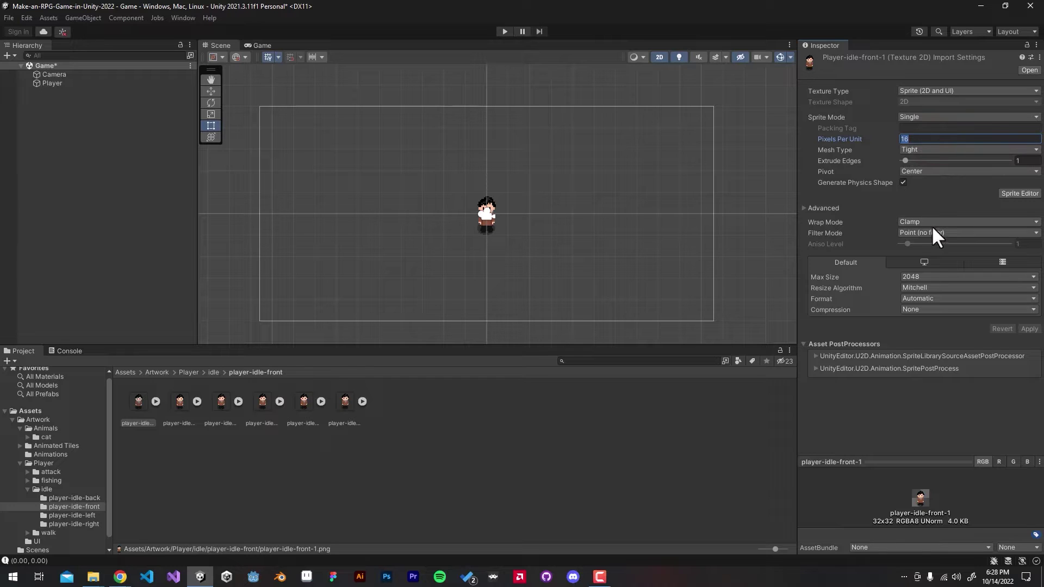
pyautogui.click(947, 233)
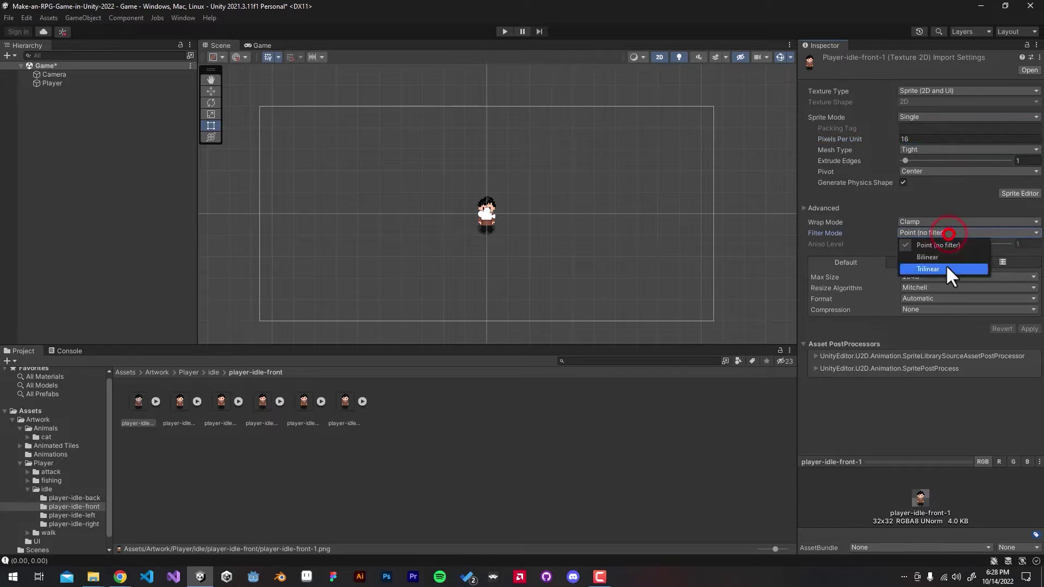
pyautogui.click(945, 311)
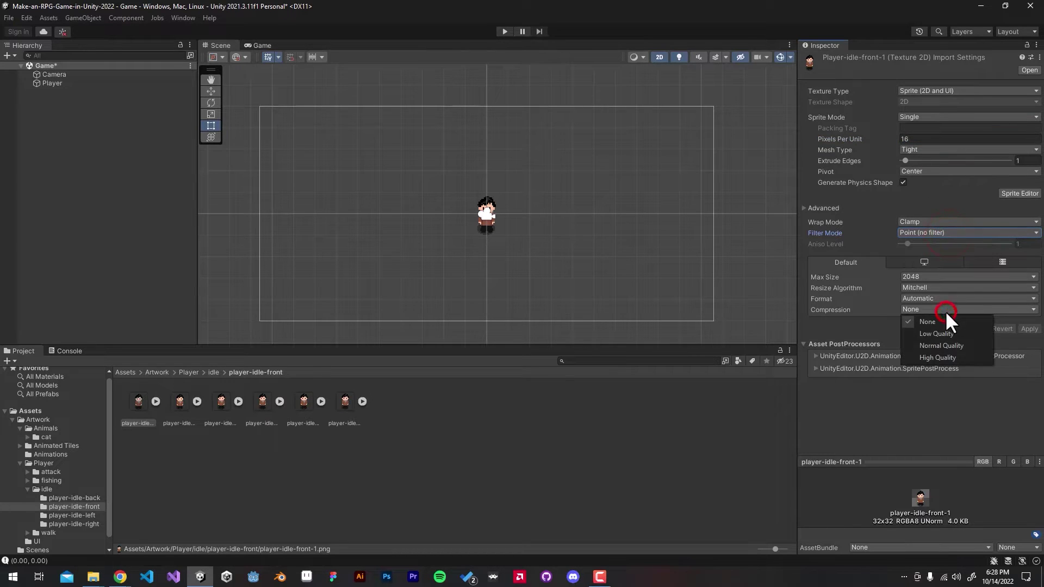
pyautogui.click(816, 329)
# Compare the other idle-front sprites, then place player-idle-front-2 in the scene left of the player.
pyautogui.click(180, 402)
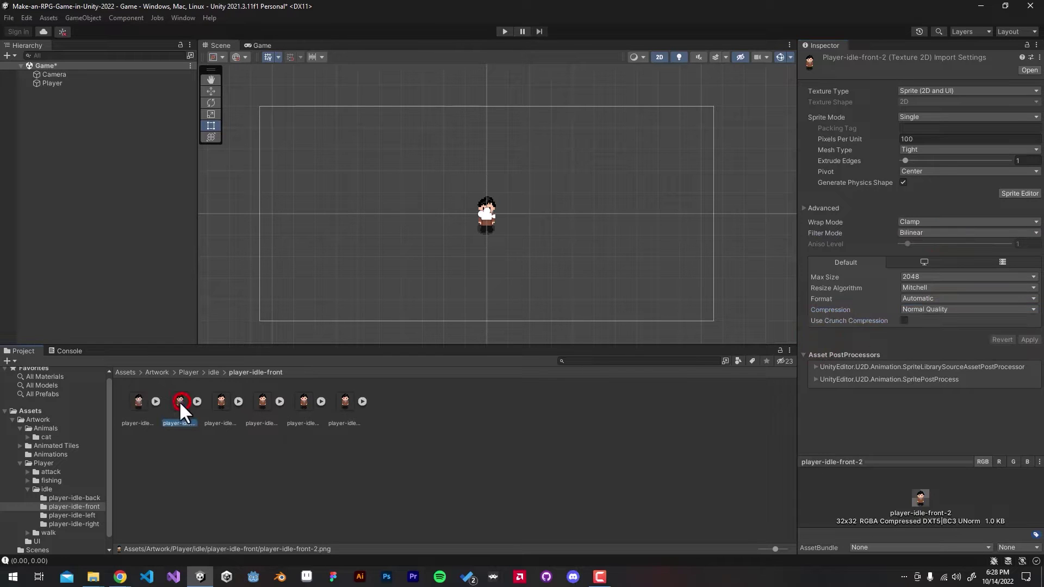
pyautogui.click(225, 421)
pyautogui.click(287, 420)
pyautogui.click(342, 413)
pyautogui.click(174, 407)
pyautogui.moveTo(200, 406); pyautogui.dragTo(360, 213)
pyautogui.scroll(5, 358, 217)
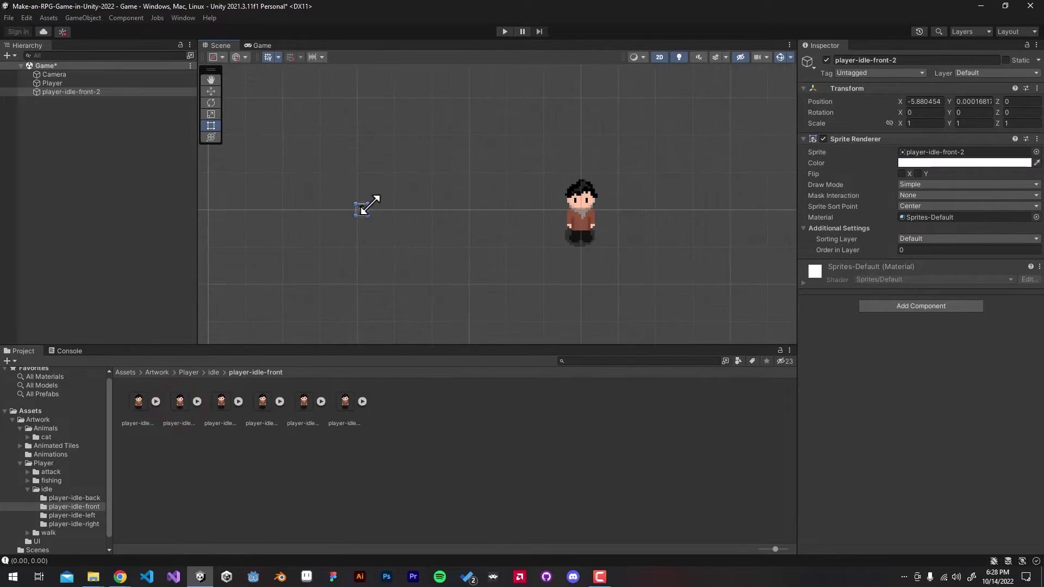
pyautogui.scroll(-5, 361, 214)
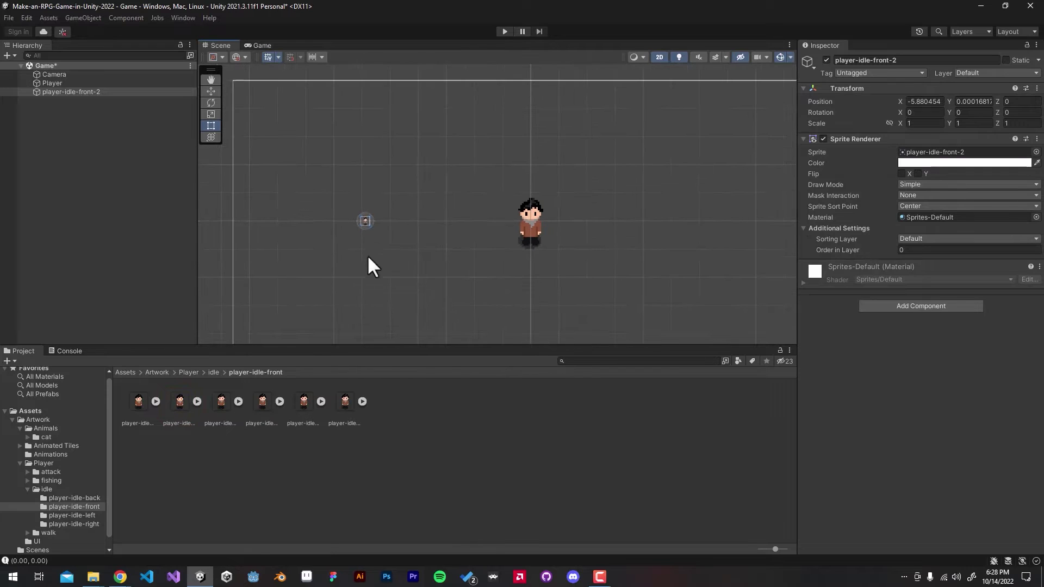
# Import player-idle-front-2 at 16 pixels per unit, Point (no filter), compression None, and apply.
pyautogui.click(175, 425)
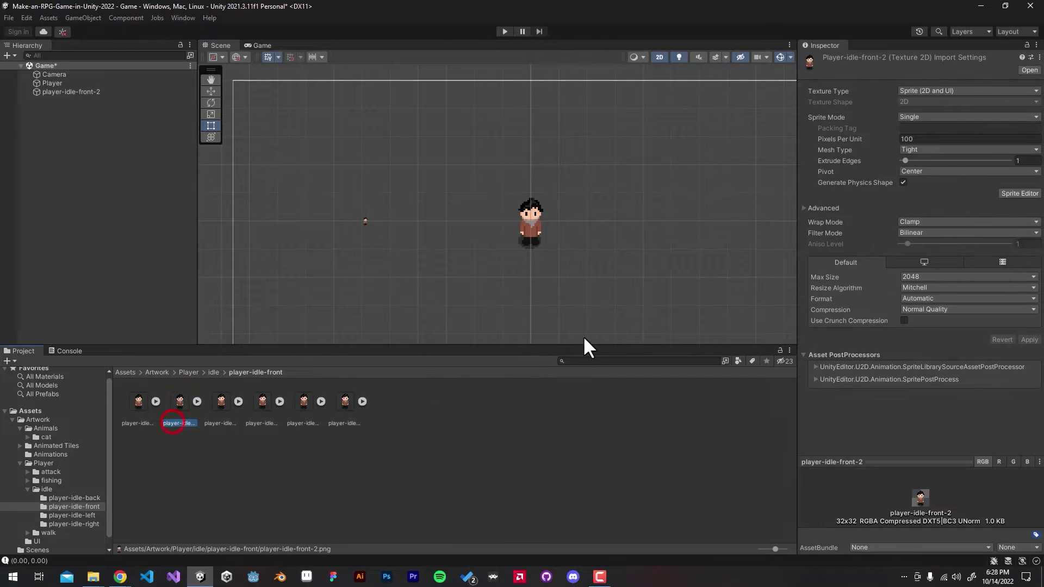
pyautogui.click(922, 140)
pyautogui.write('16')
pyautogui.click(920, 232)
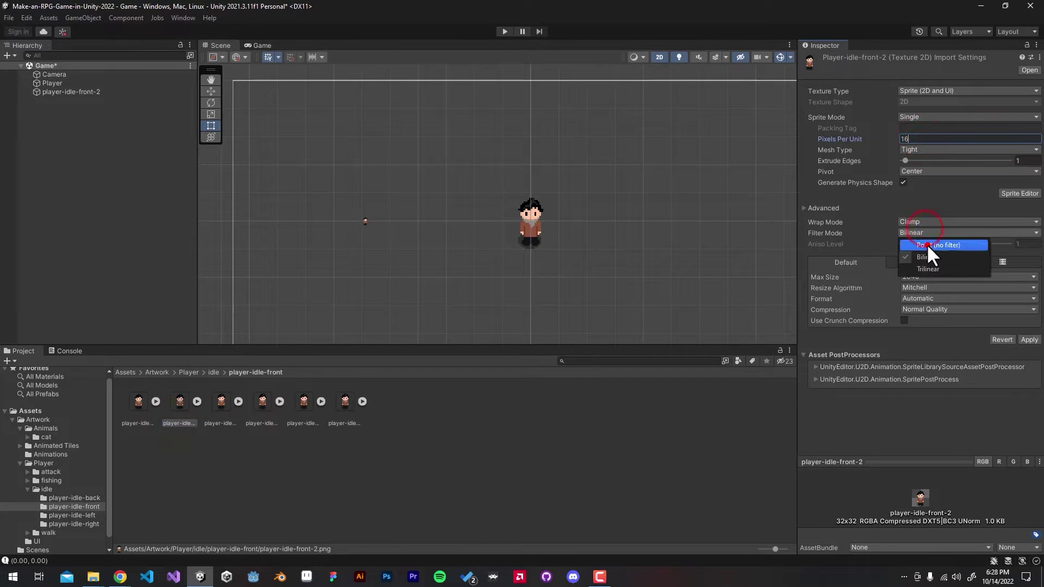
pyautogui.click(929, 245)
pyautogui.click(933, 308)
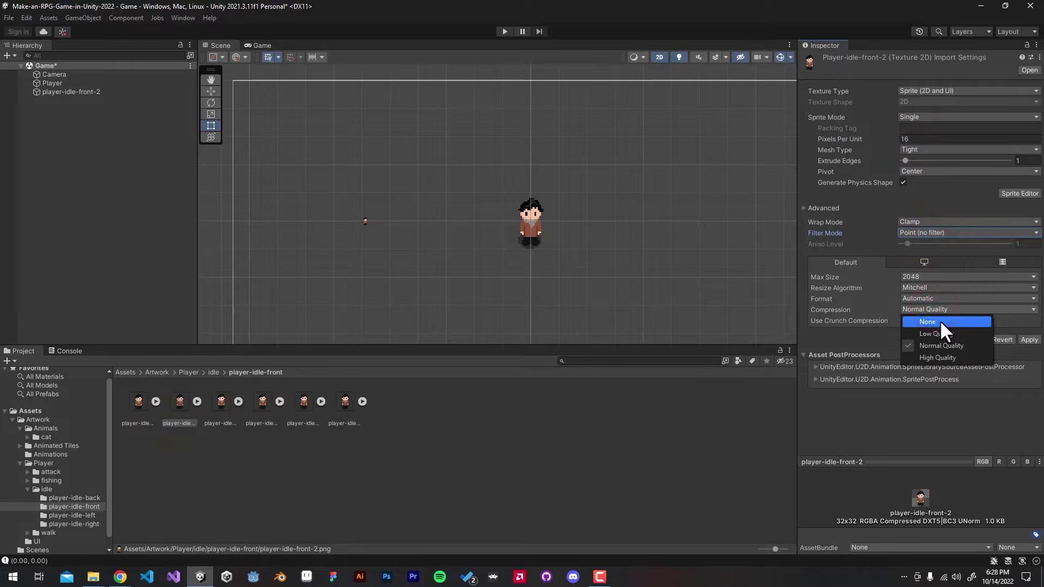
pyautogui.click(940, 321)
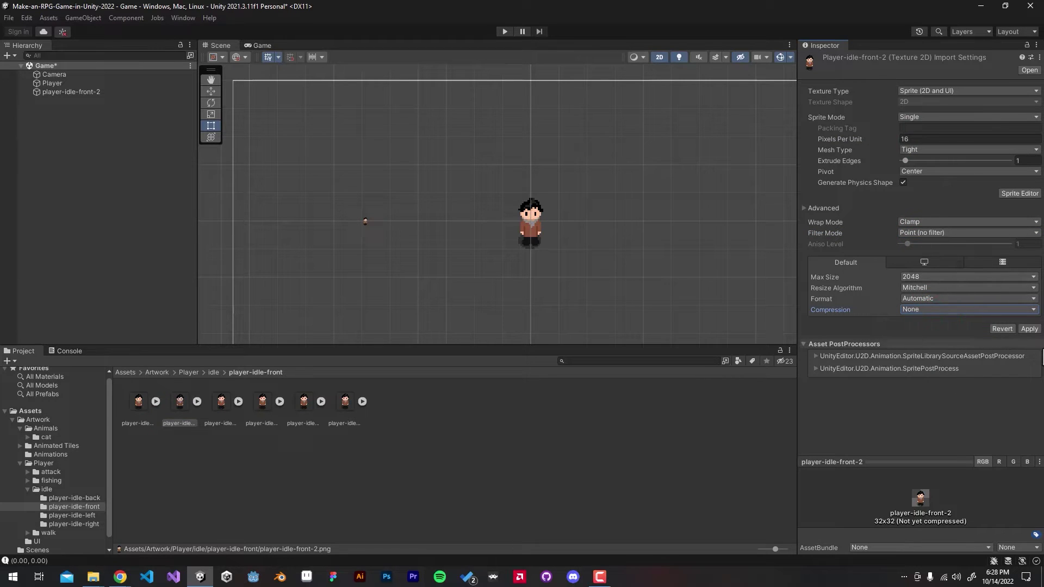
pyautogui.click(1025, 328)
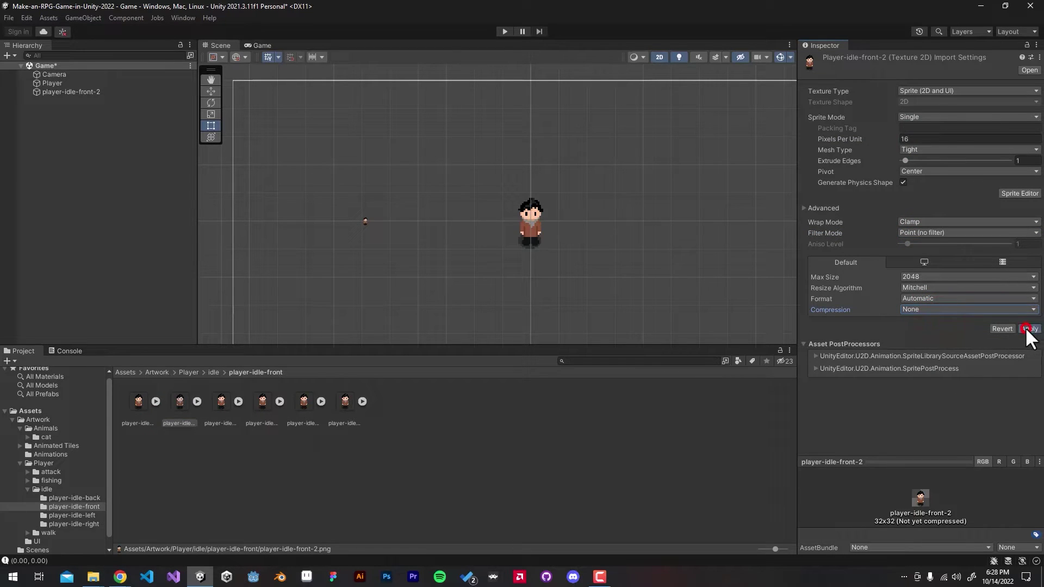
pyautogui.click(363, 228)
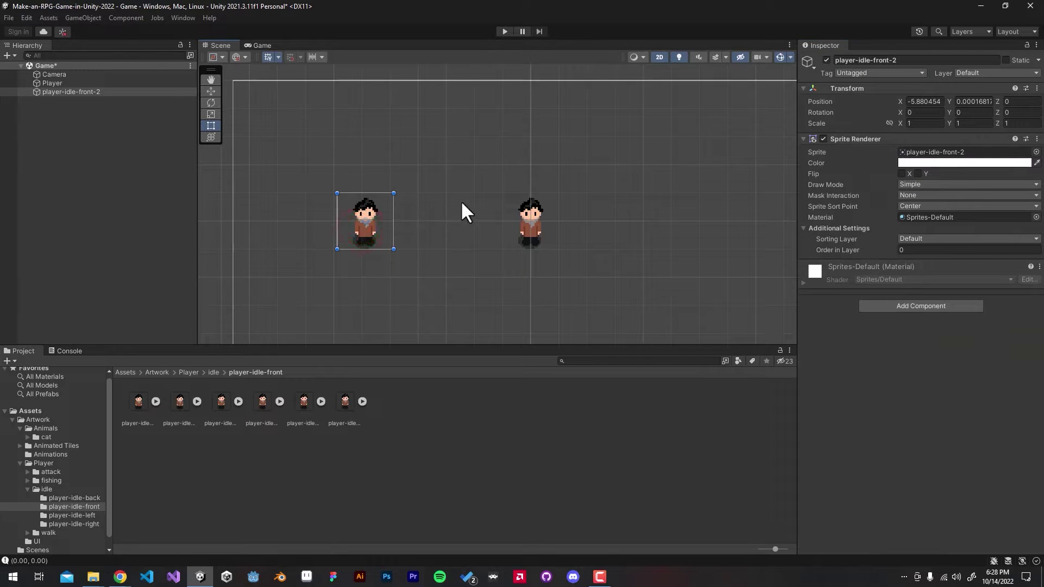
# Start saving player-idle-front-2's import settings as a new preset from the preset chooser.
pyautogui.click(178, 407)
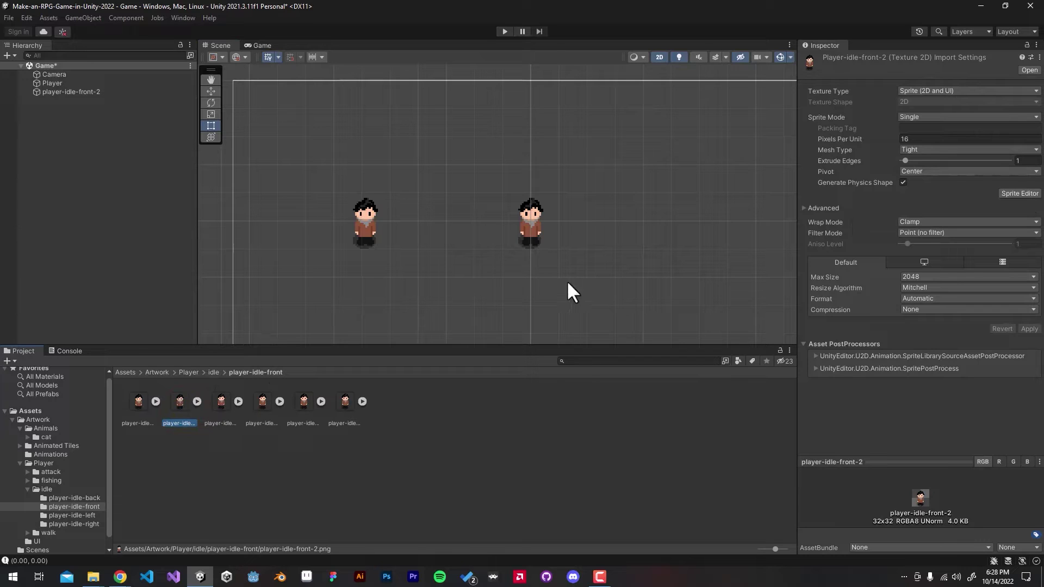
pyautogui.click(1030, 57)
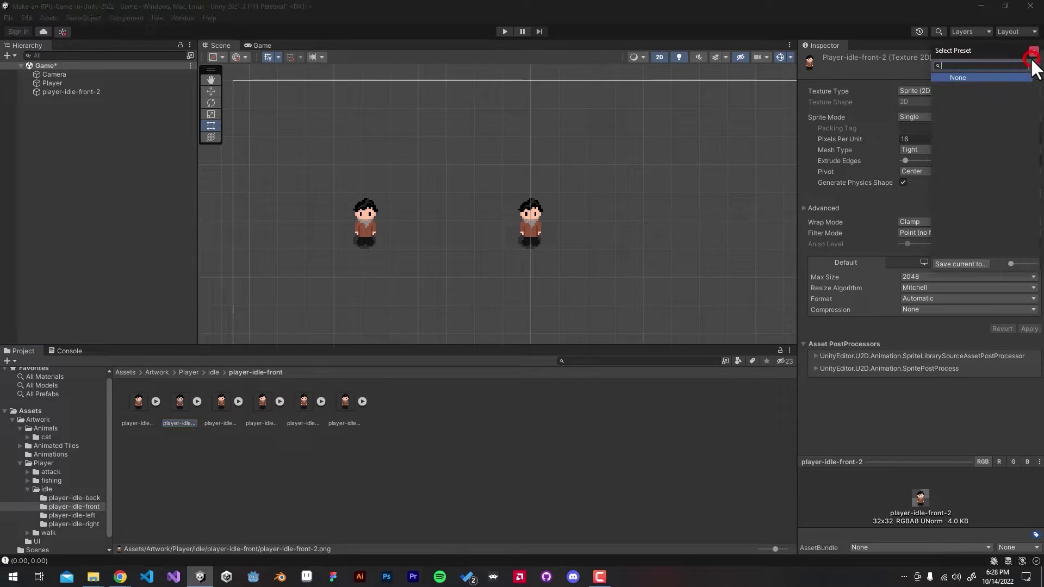
pyautogui.click(1030, 60)
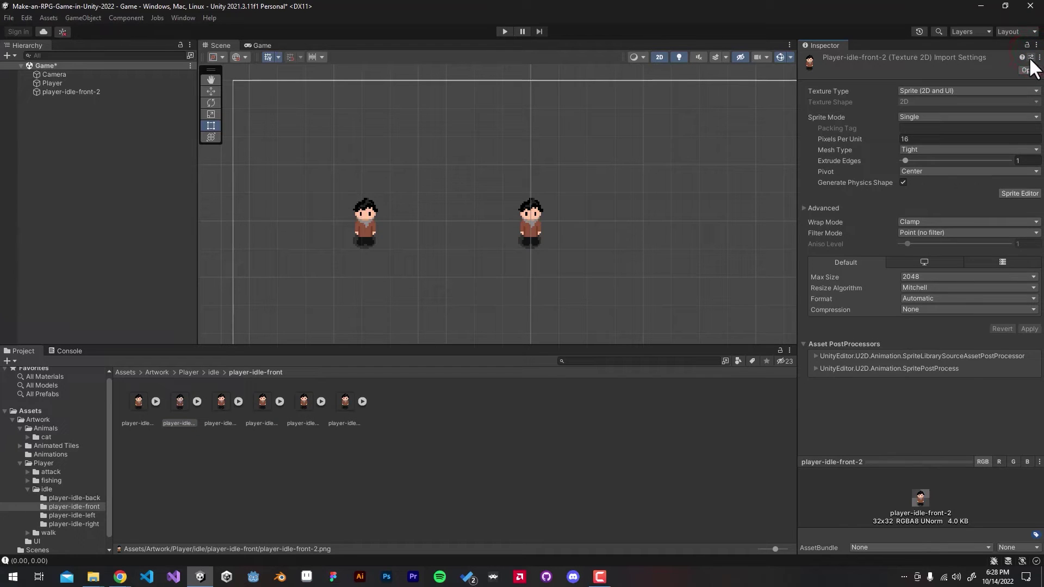
pyautogui.click(1030, 59)
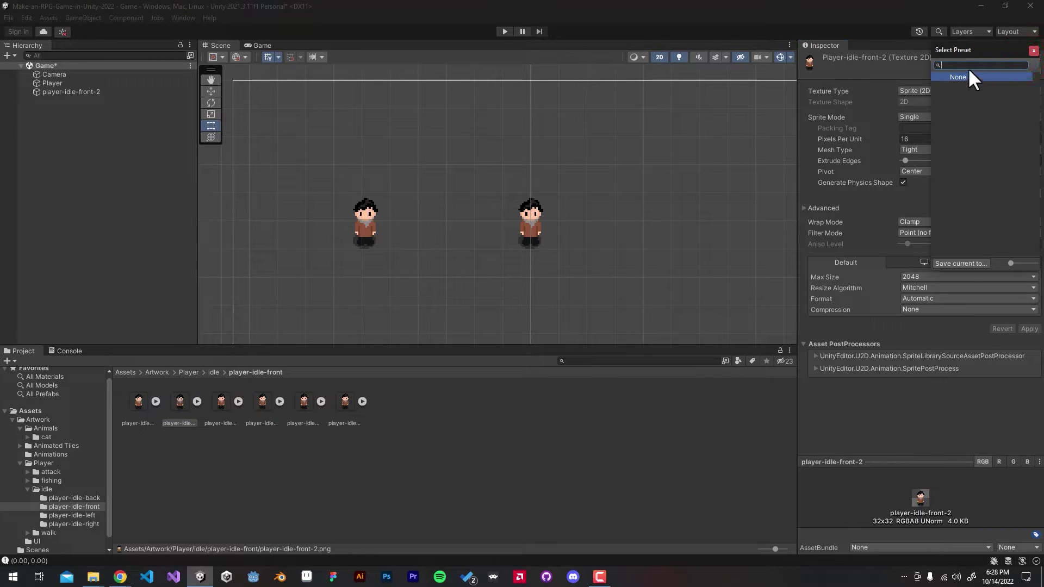
pyautogui.click(961, 263)
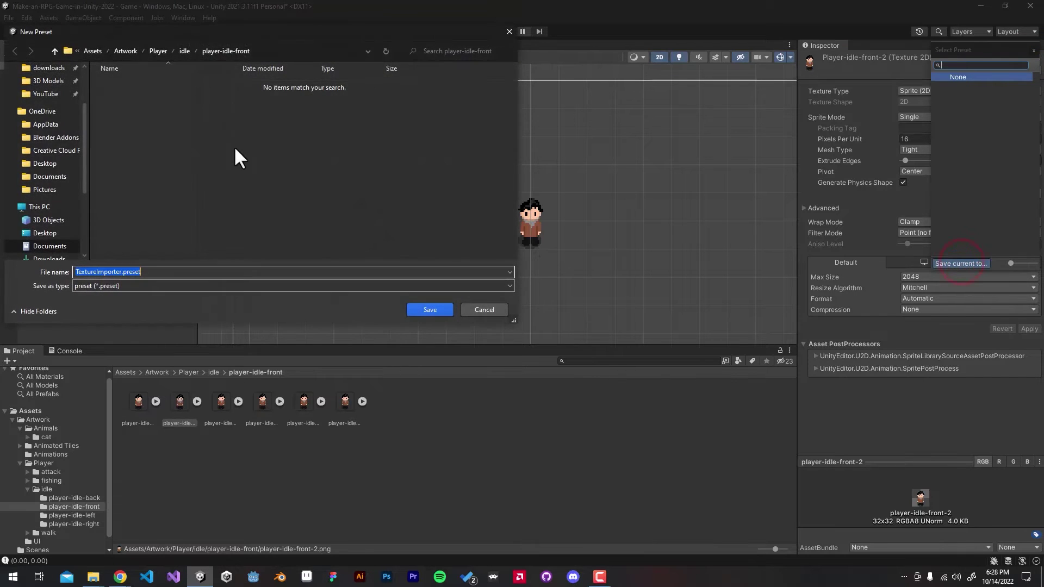
# Navigate the save dialog to the RPG project's Assets folder and create a Presets folder.
pyautogui.click(133, 51)
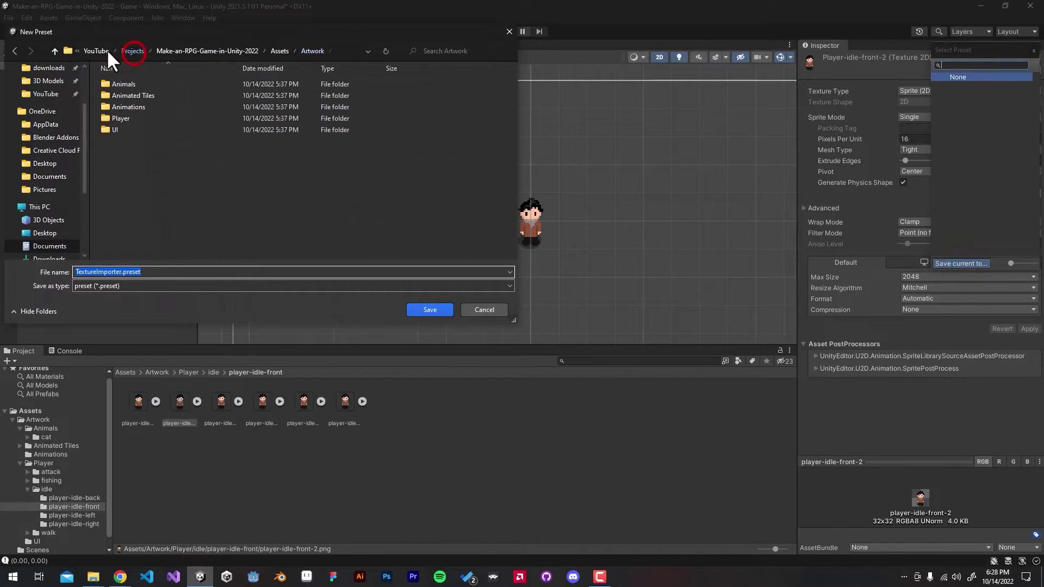
pyautogui.click(99, 49)
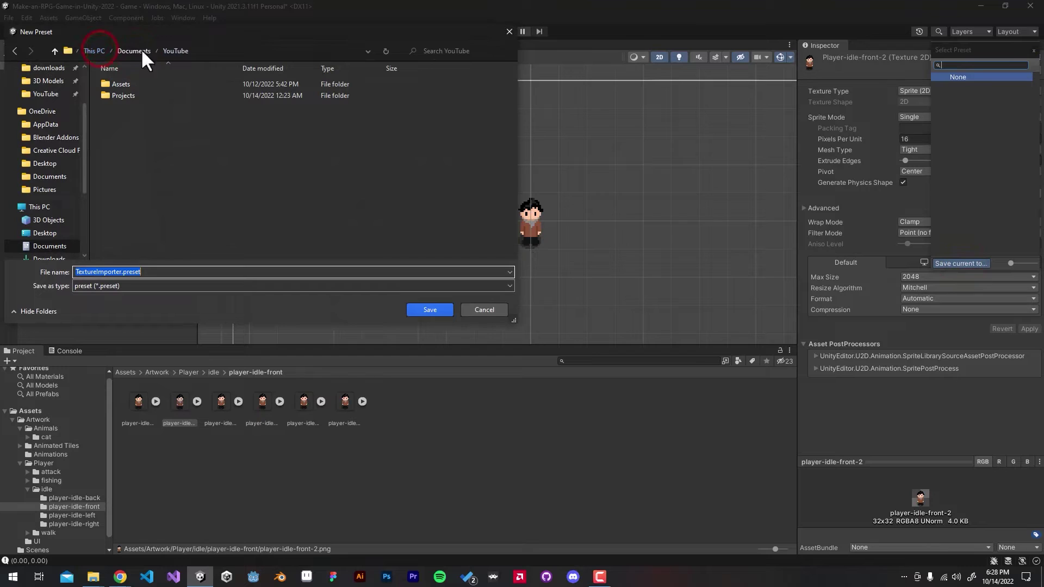
pyautogui.click(14, 51)
pyautogui.click(271, 50)
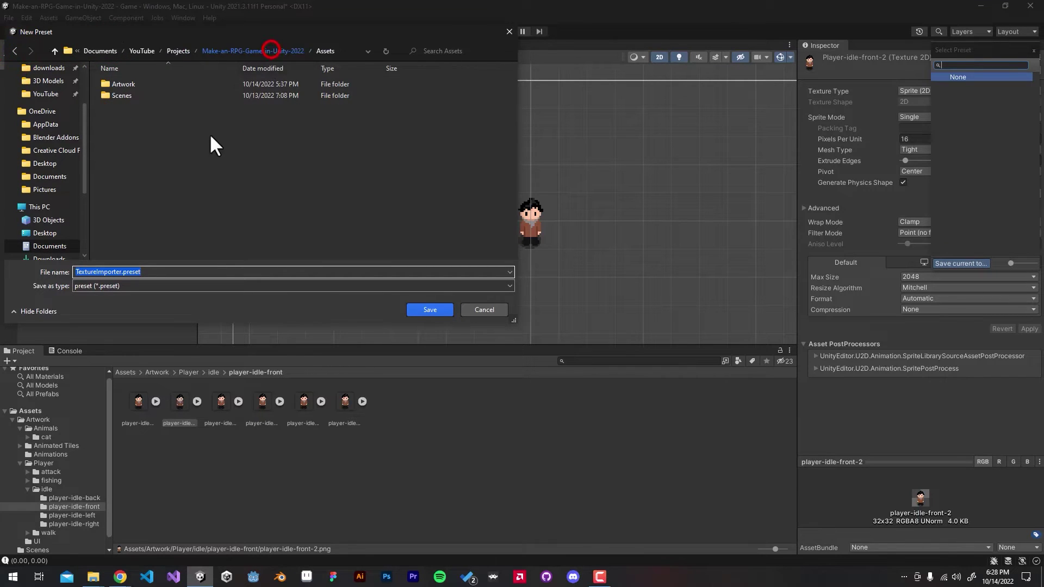
pyautogui.click(156, 115)
pyautogui.hotkey('ctrl', 'shift', 'n')
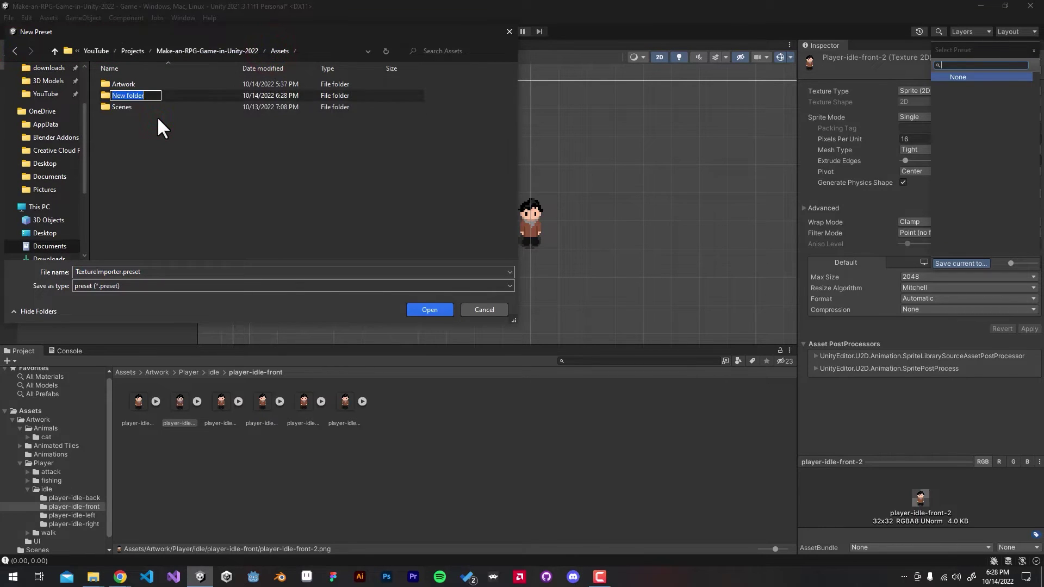
pyautogui.write('Presets')
pyautogui.press('Return')
pyautogui.press('Return')
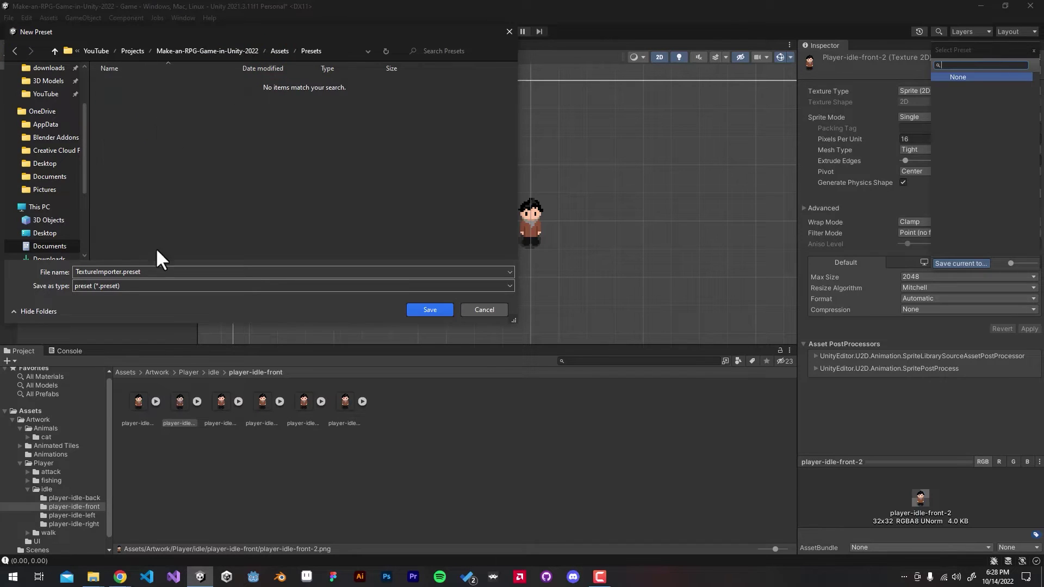
# Name the preset file PixelArt_Single and save it.
pyautogui.click(114, 272)
pyautogui.click(114, 272)
pyautogui.doubleClick(120, 272)
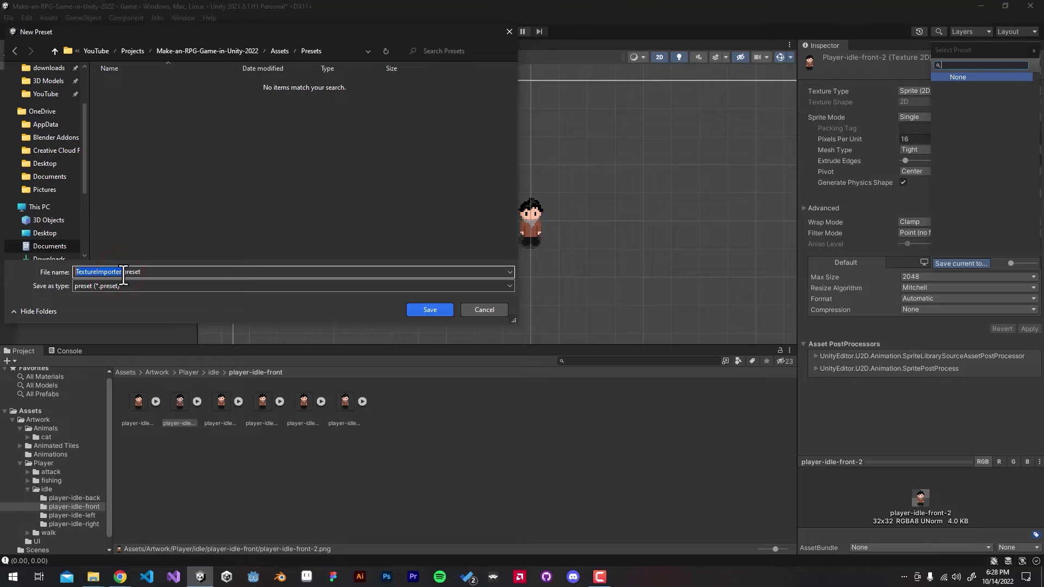
pyautogui.write('PixelArt_Single')
pyautogui.press('Return')
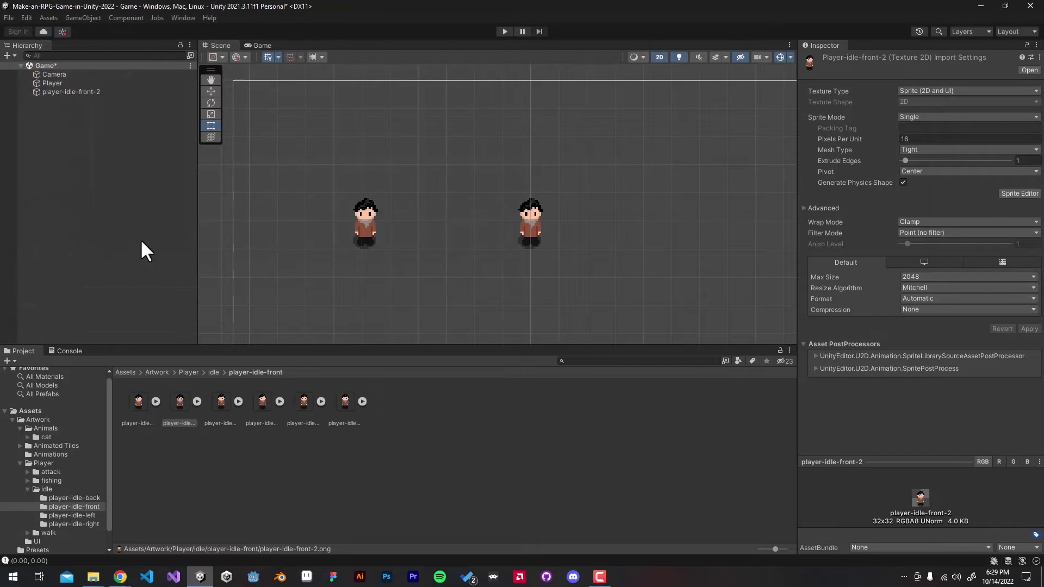
# Apply the PixelArt_Single preset to player-idle-front-3 and confirm with Apply.
pyautogui.click(1030, 57)
pyautogui.click(993, 82)
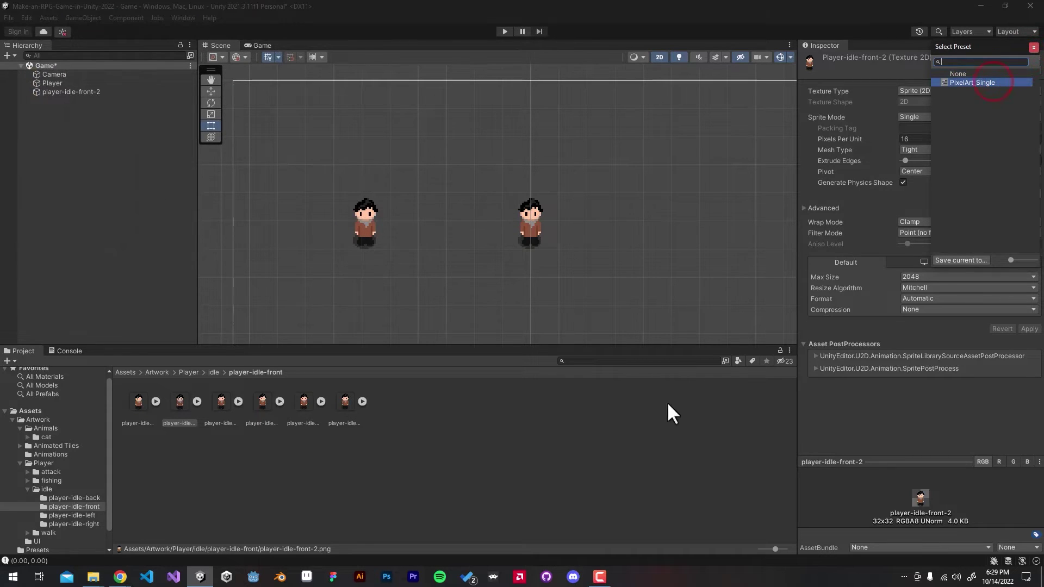
pyautogui.click(642, 436)
pyautogui.click(222, 402)
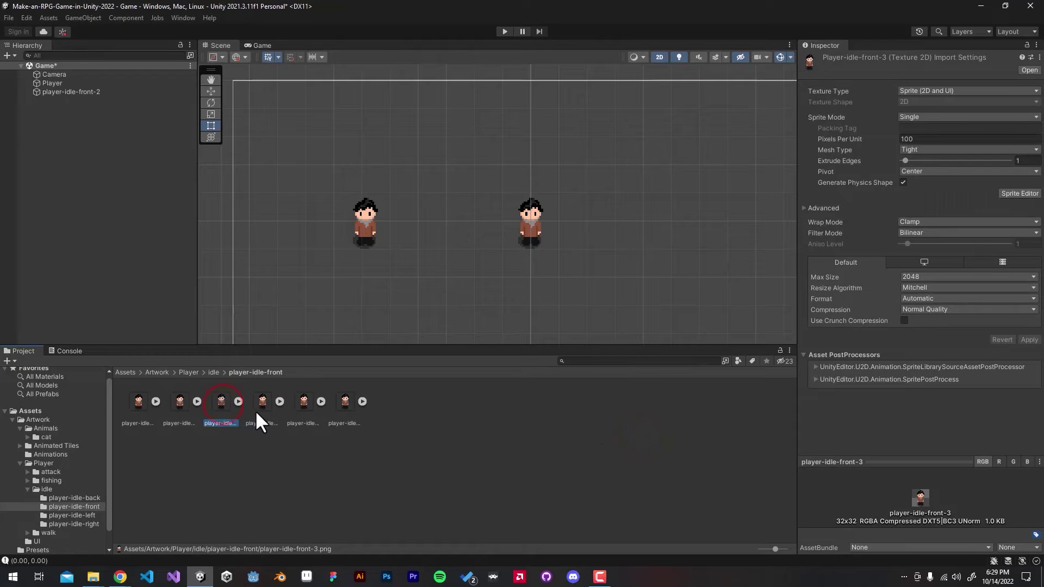
pyautogui.click(256, 411)
pyautogui.click(213, 415)
pyautogui.click(1030, 57)
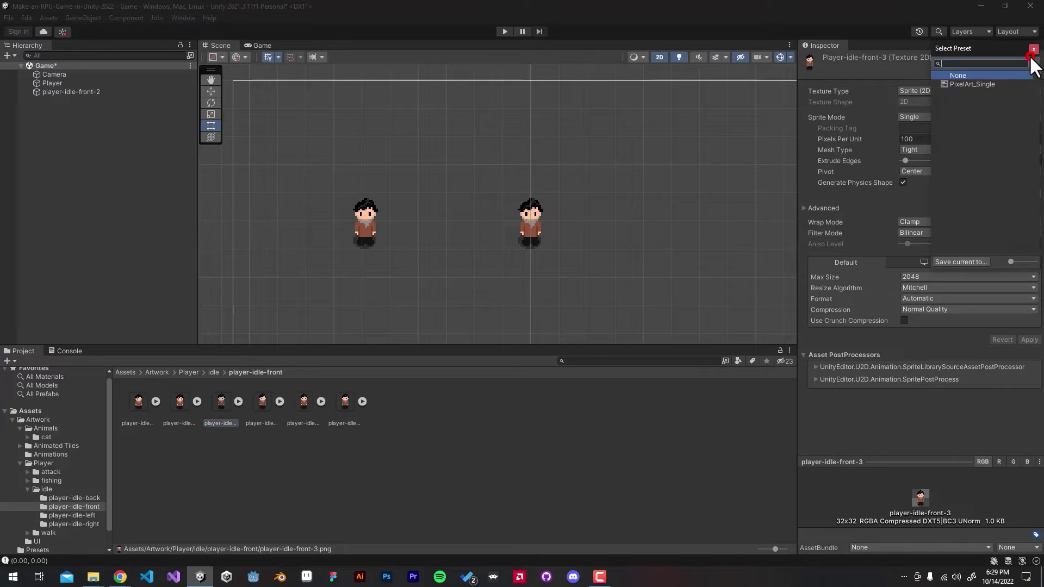
pyautogui.click(970, 85)
pyautogui.click(869, 162)
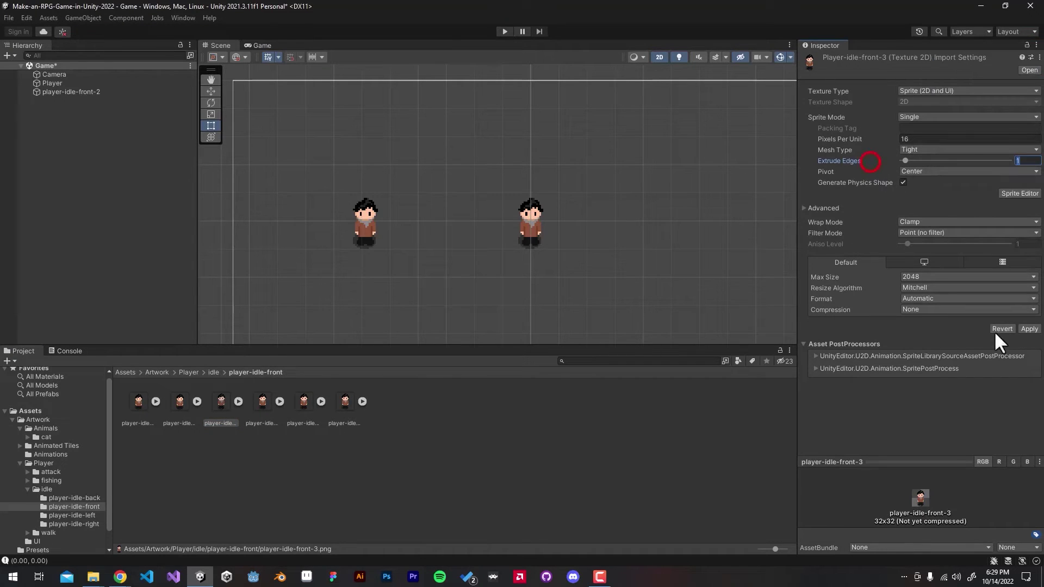
pyautogui.click(1029, 329)
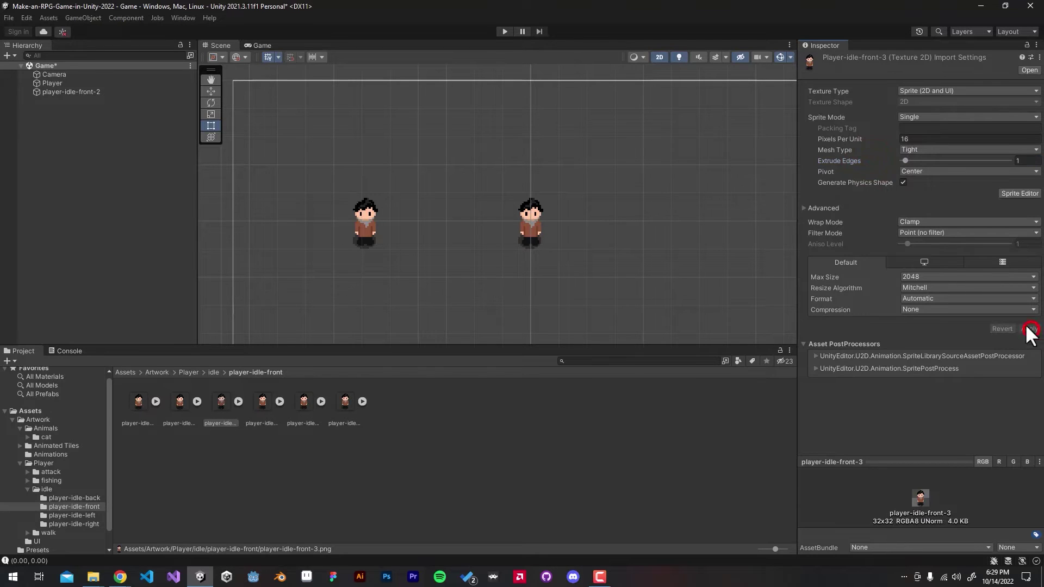
# Check the remaining idle-front sprites, ending on player-idle-front-6's import settings.
pyautogui.moveTo(220, 401); pyautogui.dragTo(396, 412)
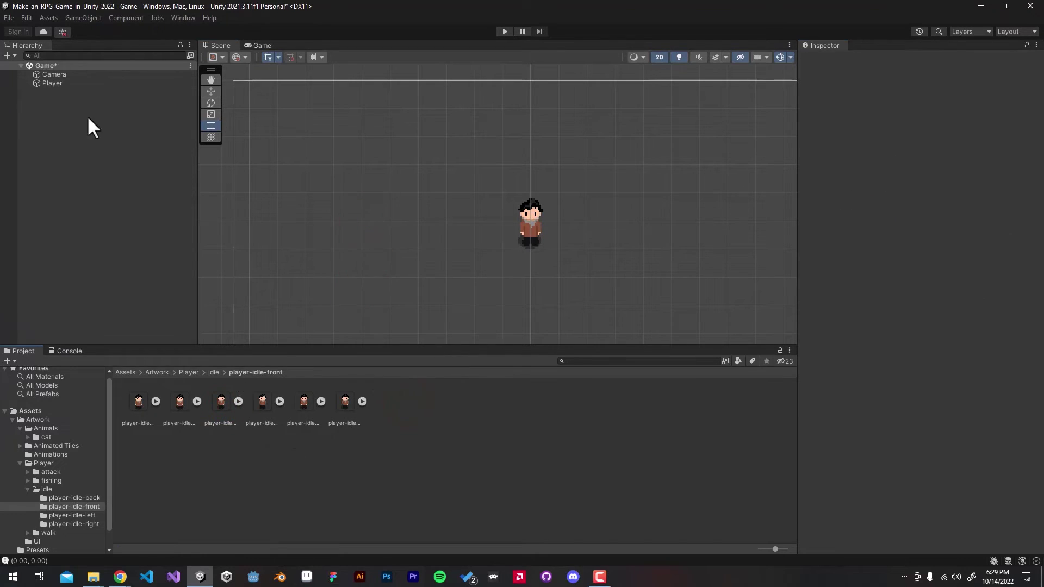
pyautogui.click(345, 400)
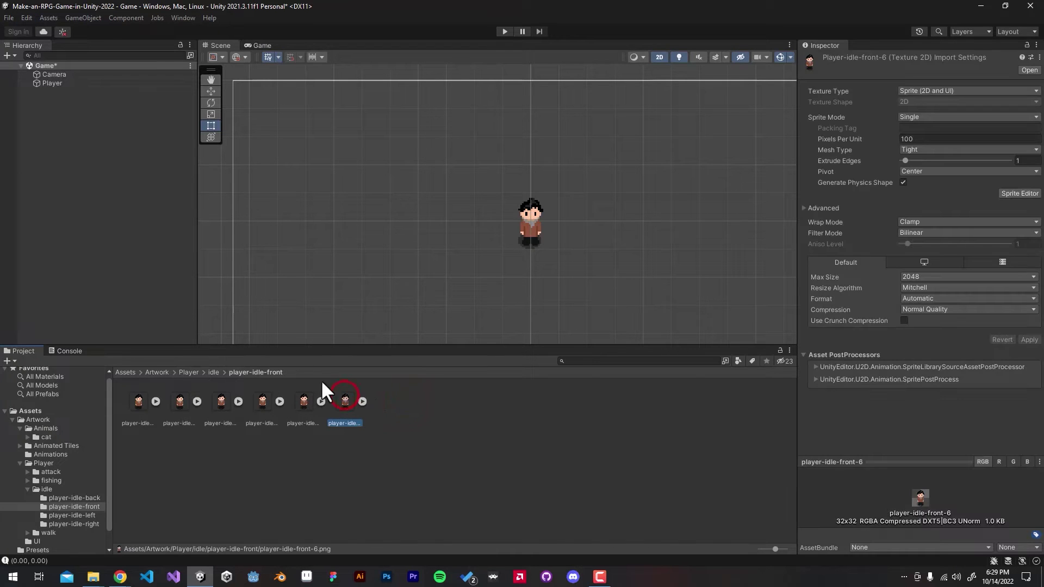
pyautogui.click(374, 473)
# In Edit > Project Settings > Preset Manager, add a TextureImporter default preset entry.
pyautogui.click(25, 18)
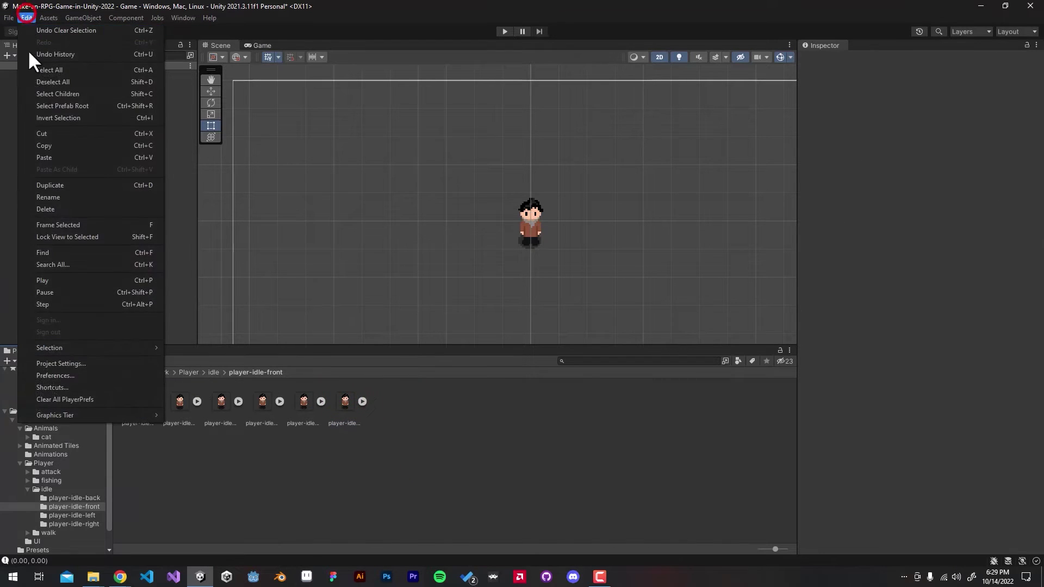
pyautogui.moveTo(48, 18)
pyautogui.click(90, 364)
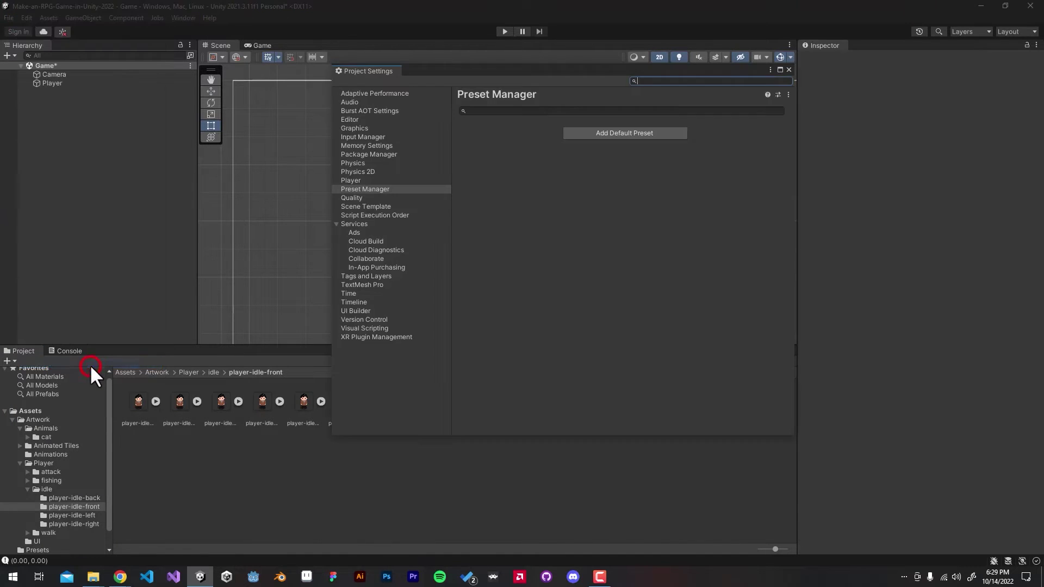
pyautogui.click(367, 181)
pyautogui.click(375, 90)
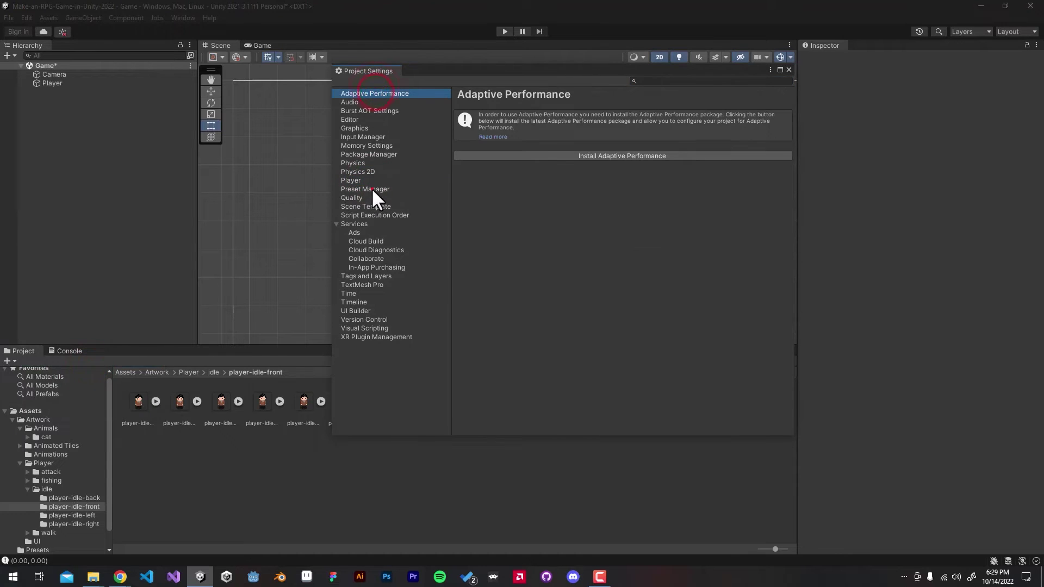
pyautogui.click(371, 188)
pyautogui.click(625, 134)
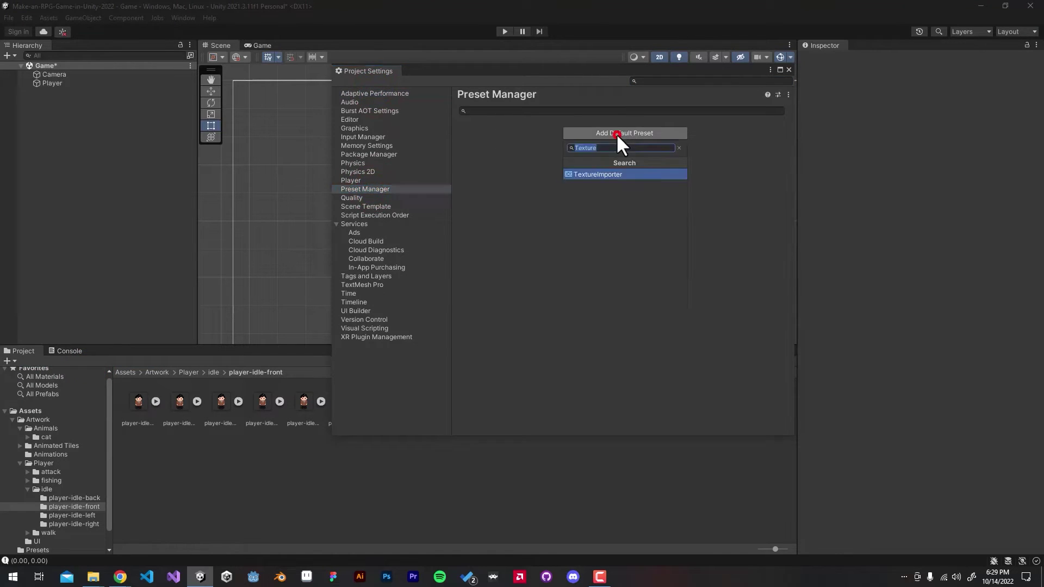
pyautogui.write('Texture')
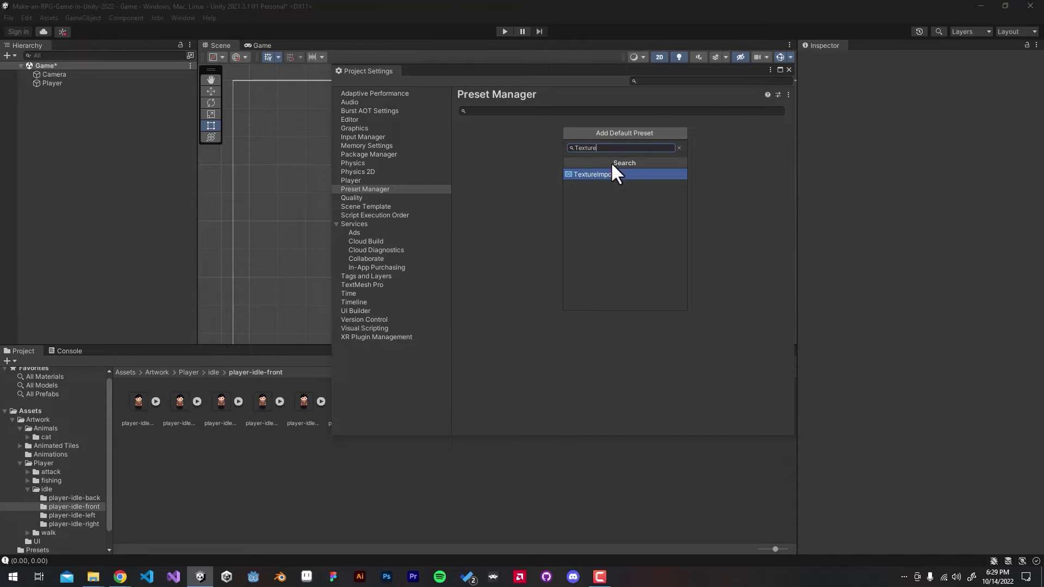
pyautogui.click(602, 172)
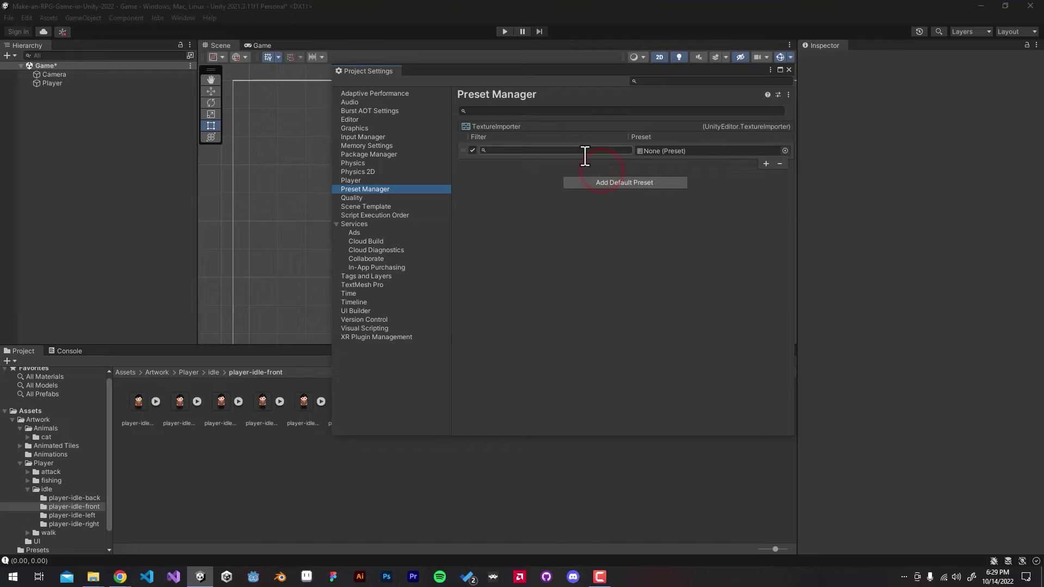
# Assign PixelArt_Single to the TextureImporter default with filter glob:"*.png", then close Project Settings.
pyautogui.click(785, 151)
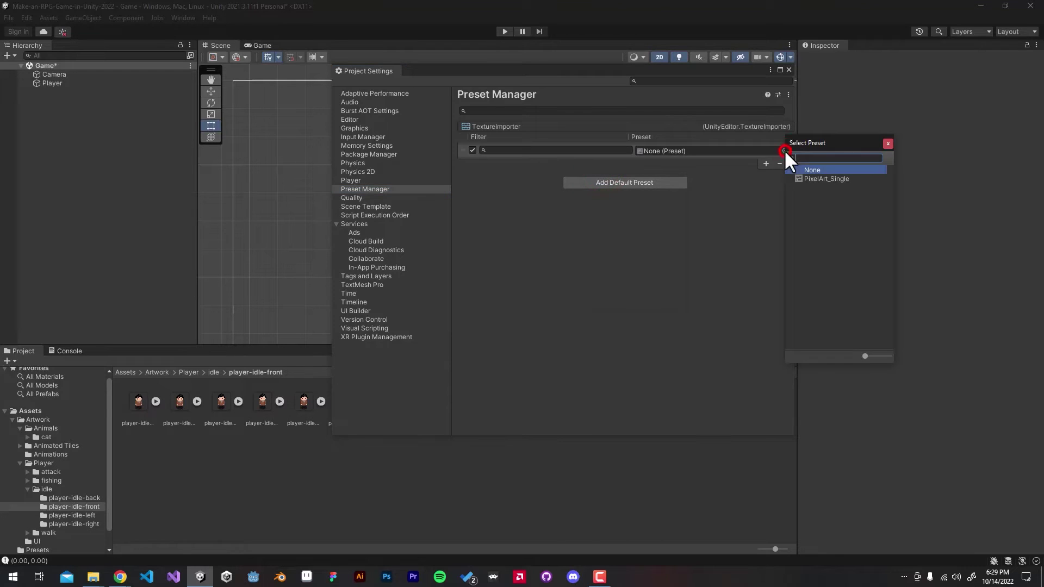
pyautogui.click(819, 179)
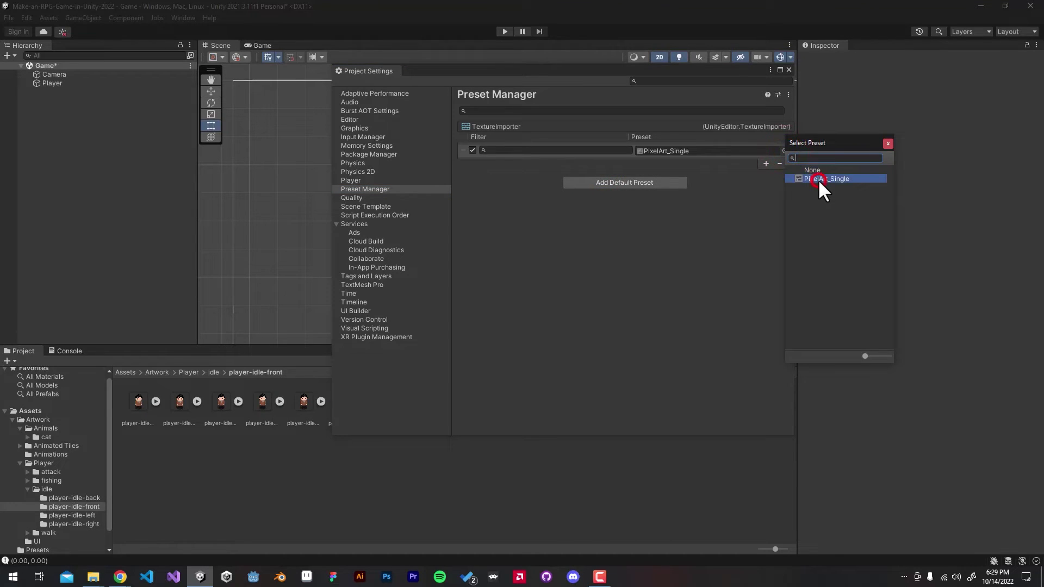
pyautogui.click(581, 150)
pyautogui.write('glob:"')
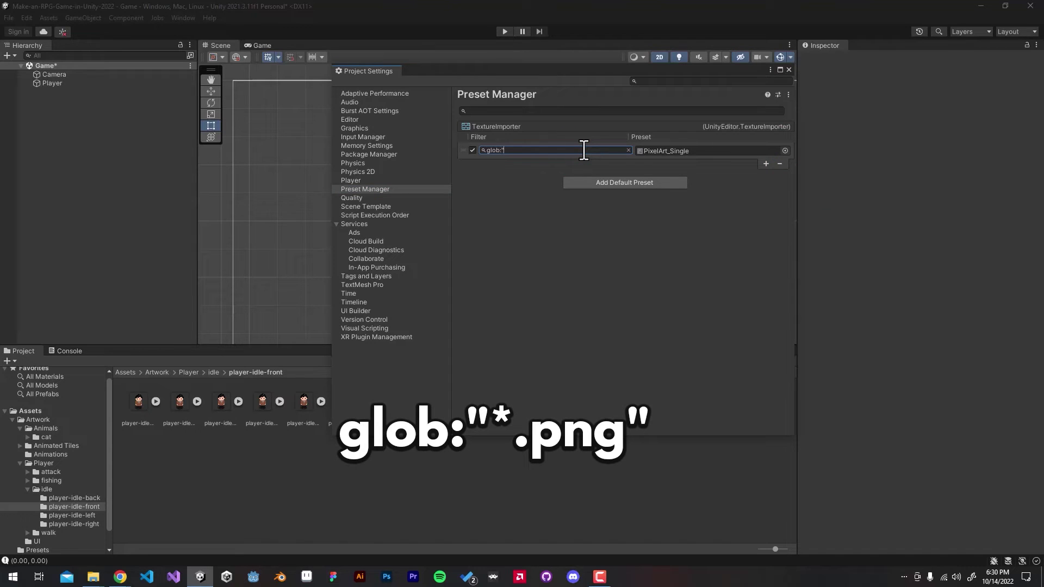
pyautogui.write('*.png"')
pyautogui.click(485, 149)
pyautogui.click(509, 225)
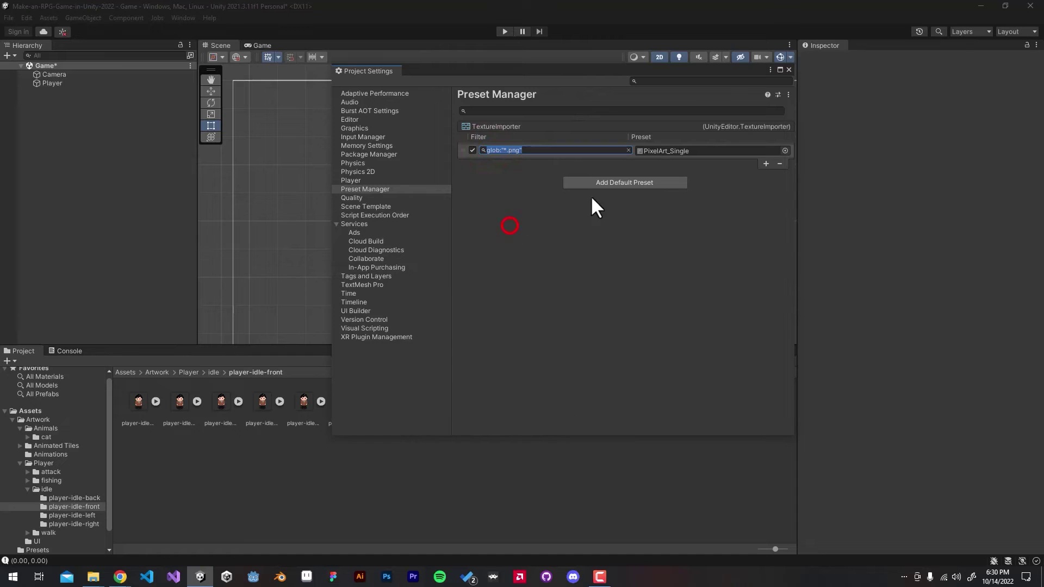
pyautogui.click(550, 152)
pyautogui.click(521, 204)
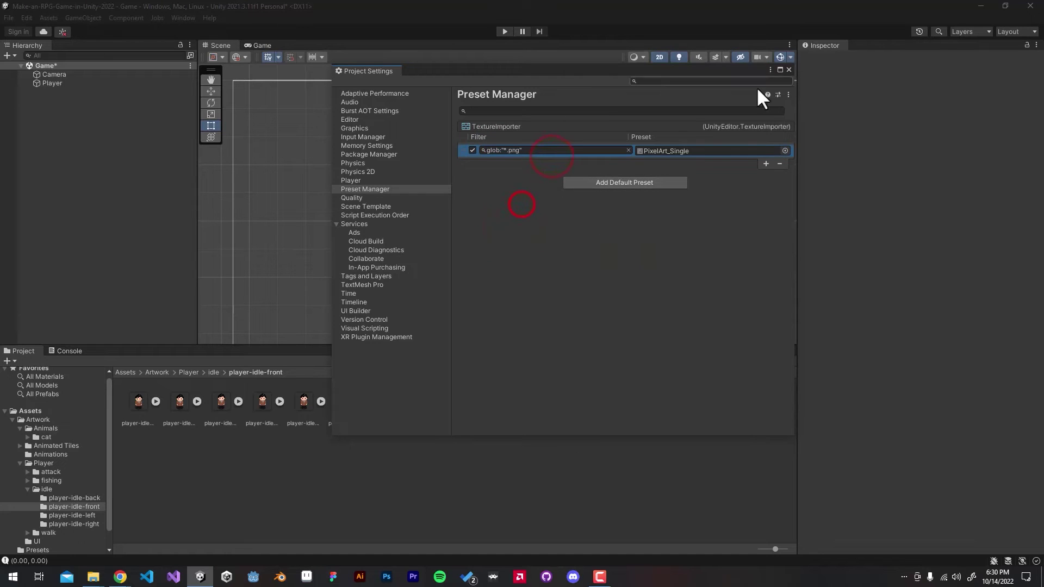
pyautogui.click(790, 69)
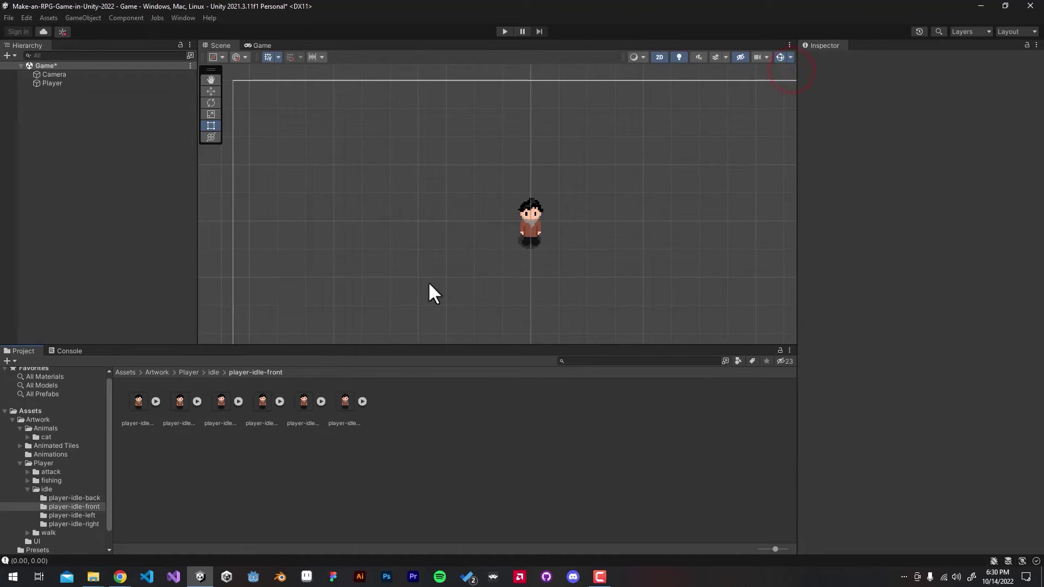
# Select the Artwork folder at the Assets root and delete it, confirming the prompt.
pyautogui.click(339, 422)
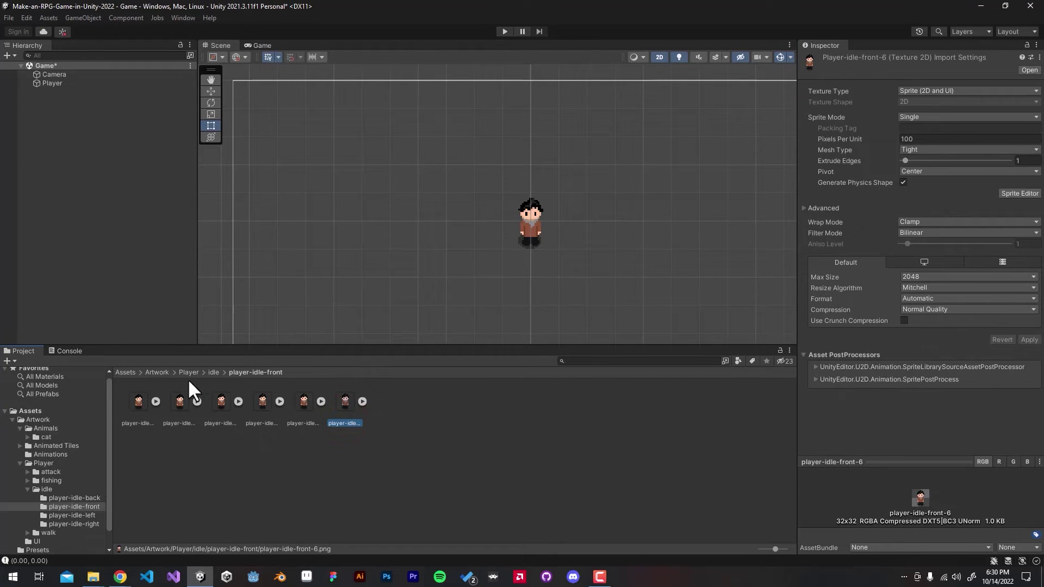
pyautogui.click(161, 373)
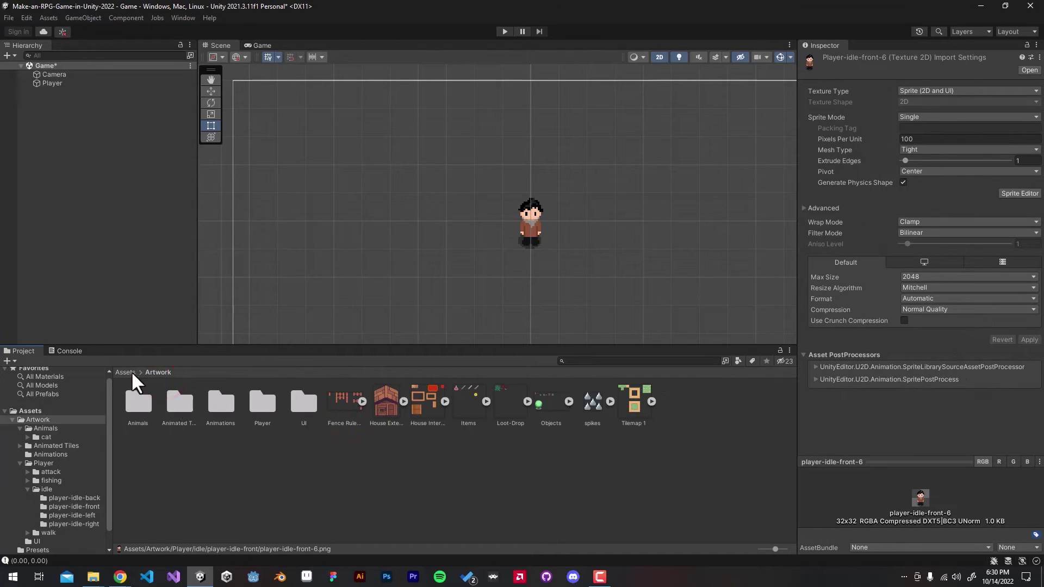
pyautogui.click(126, 373)
pyautogui.click(140, 405)
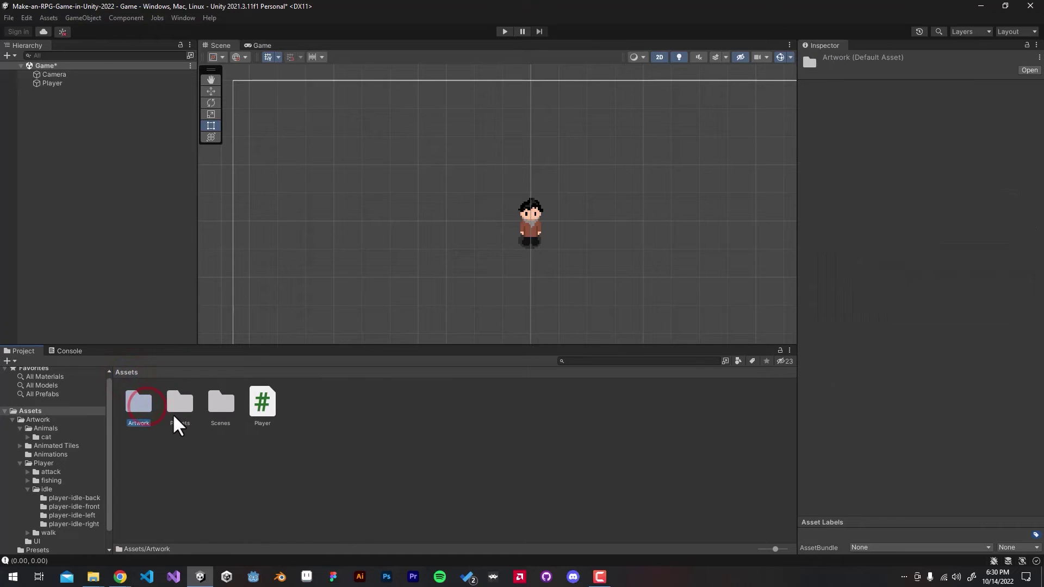
pyautogui.press('Delete')
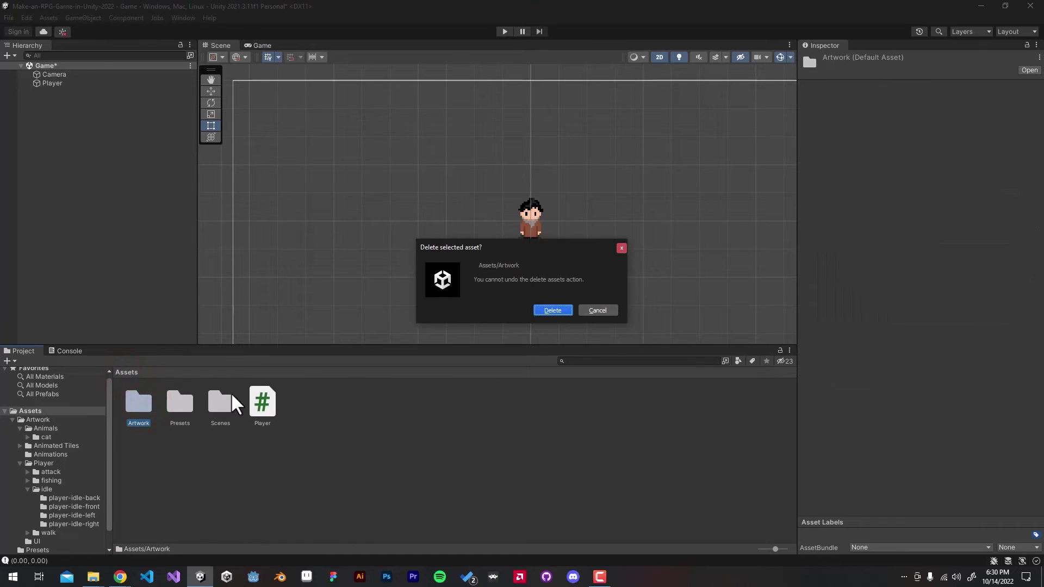
pyautogui.click(553, 308)
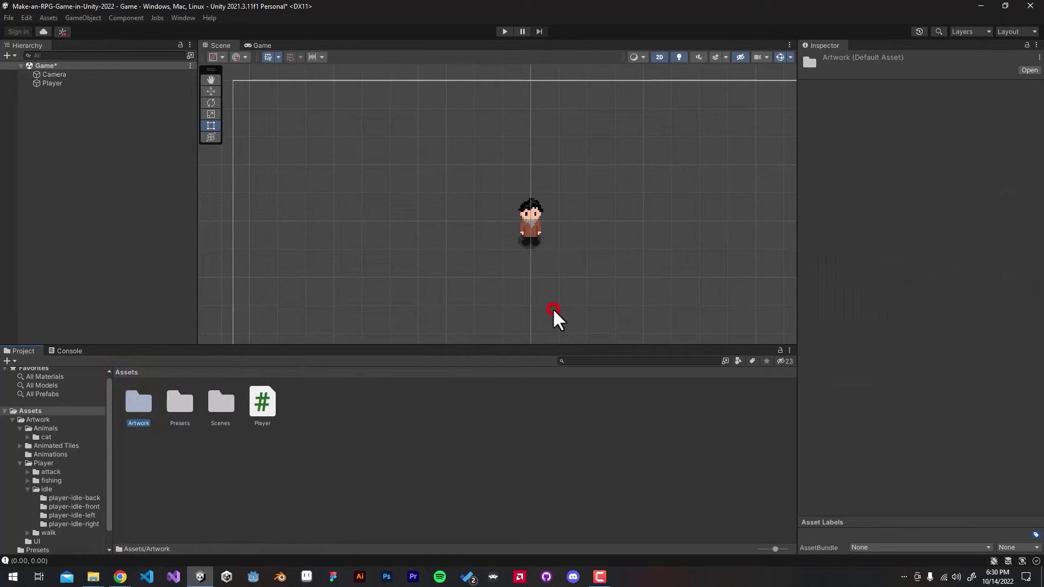
# On the 2D-RPG-Assets GitHub page, choose Code > Download ZIP.
pyautogui.moveTo(120, 576)
pyautogui.click(157, 543)
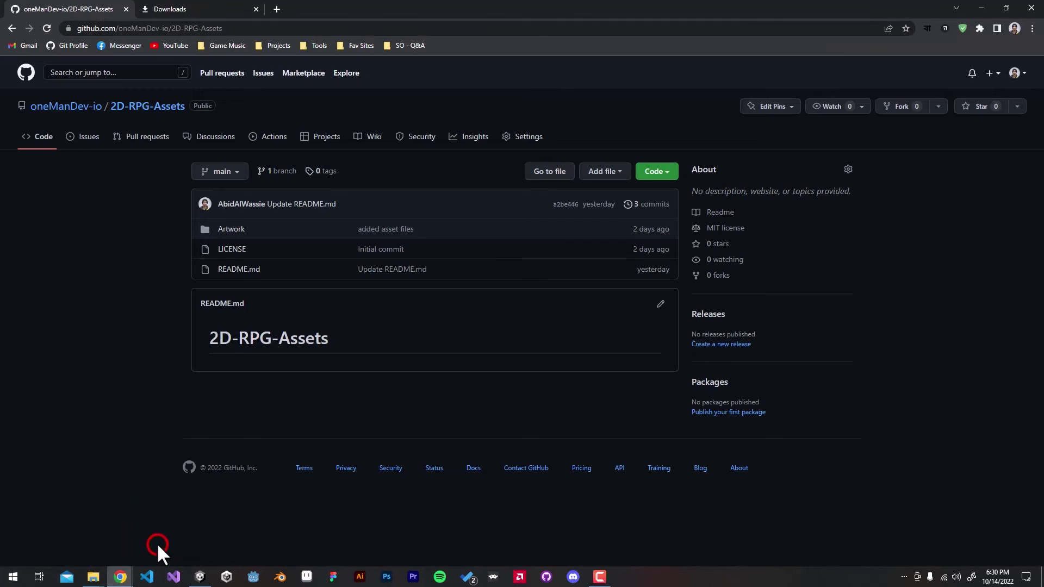
pyautogui.click(821, 273)
pyautogui.click(669, 172)
pyautogui.click(541, 358)
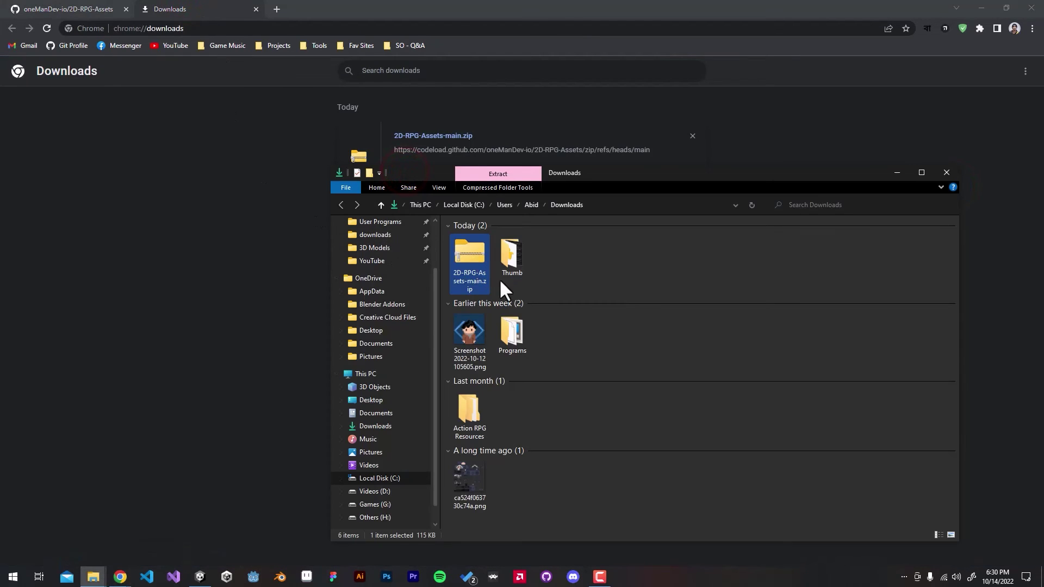
# Extract the 2D-RPG-Assets zip with 7-Zip and drag its Artwork folder into Unity's Assets.
pyautogui.rightClick(476, 265)
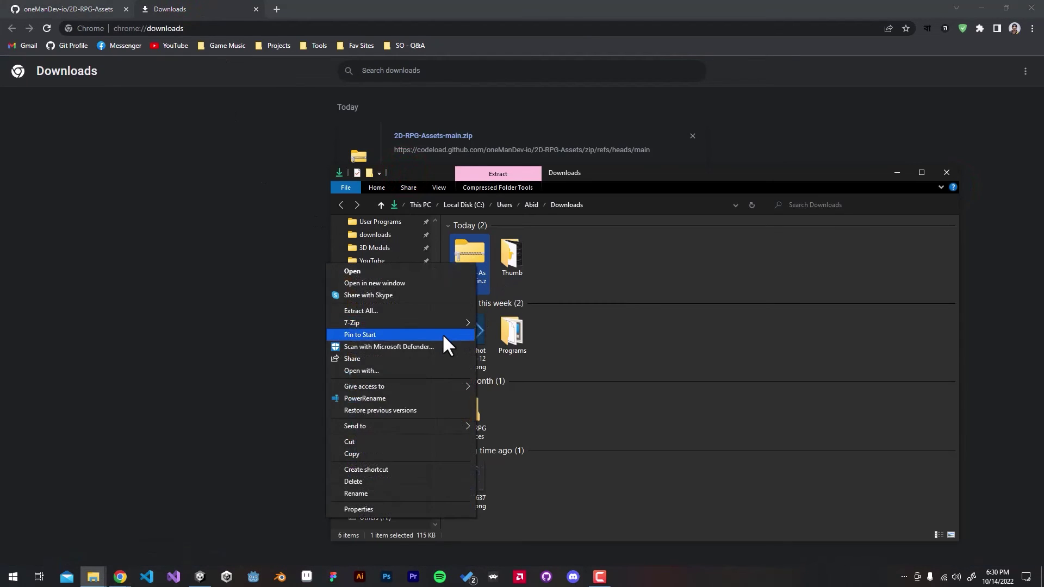
pyautogui.moveTo(439, 323)
pyautogui.click(552, 357)
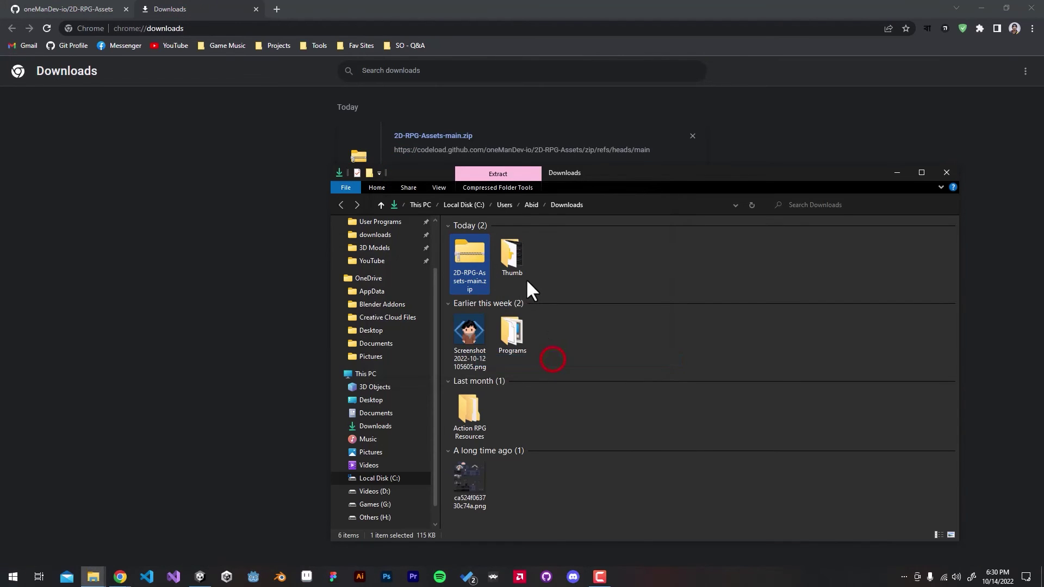
pyautogui.doubleClick(478, 339)
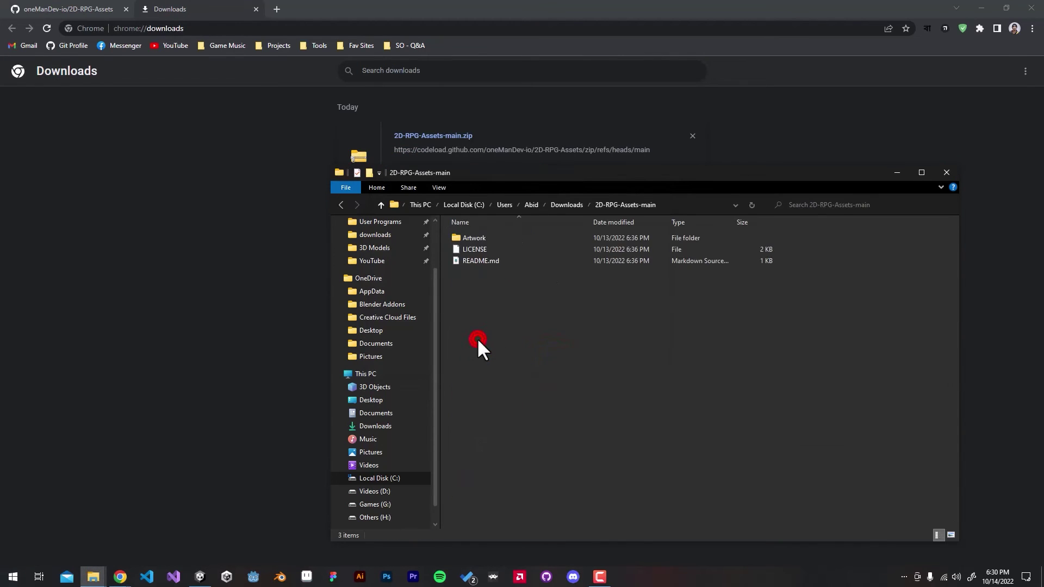
pyautogui.doubleClick(504, 236)
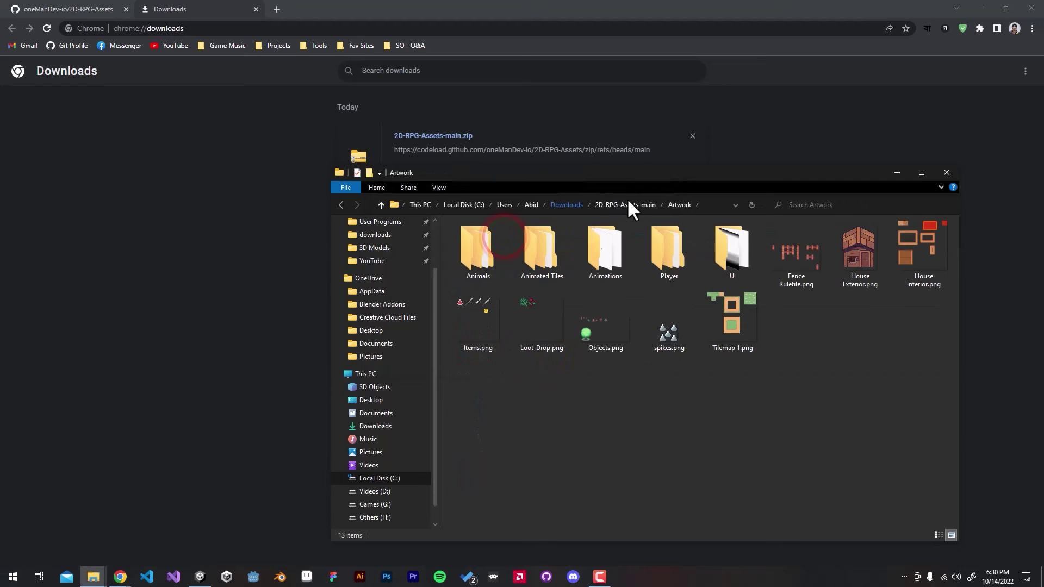
pyautogui.click(647, 205)
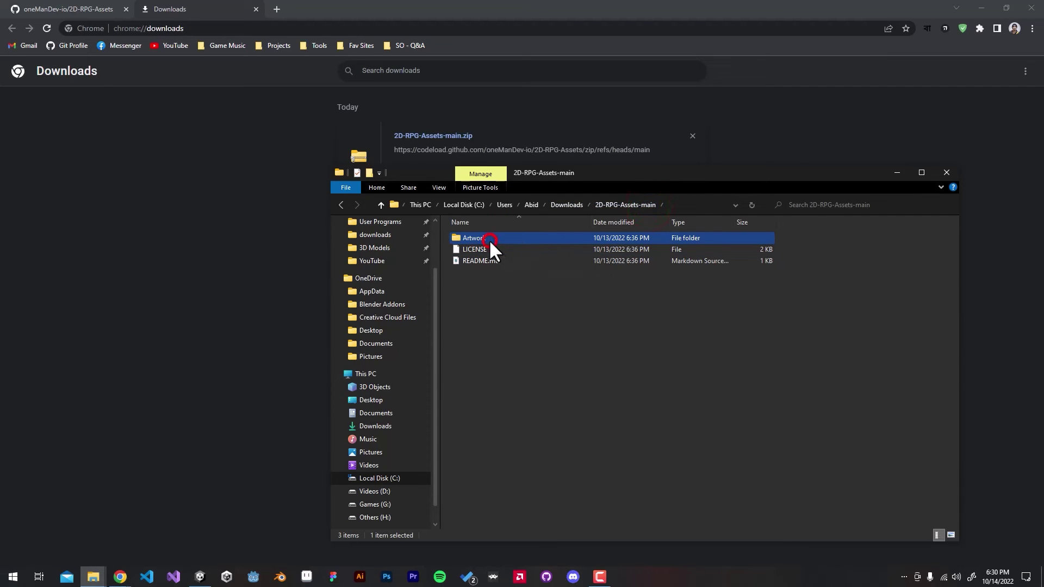
pyautogui.moveTo(488, 239); pyautogui.dragTo(234, 441)
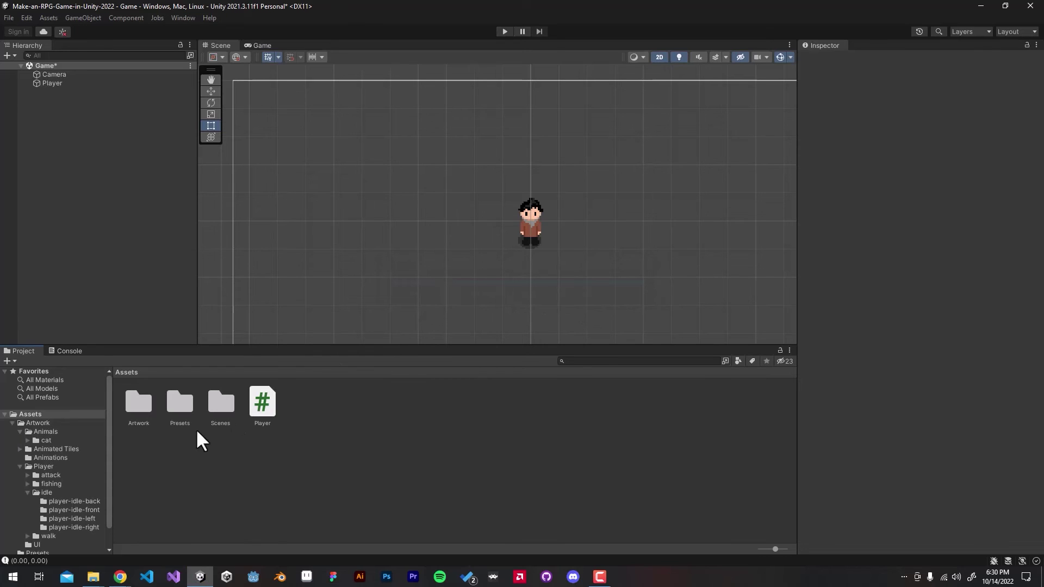
# Check the re-imported House Exterior, Objects and idle-back sprites' pixel-art import settings.
pyautogui.doubleClick(148, 412)
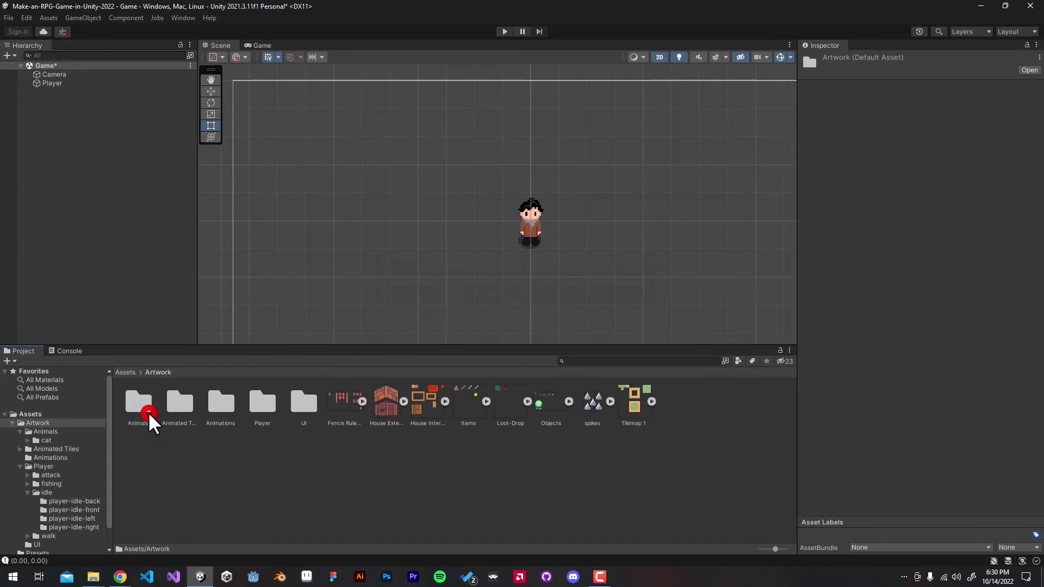
pyautogui.click(395, 412)
pyautogui.click(548, 396)
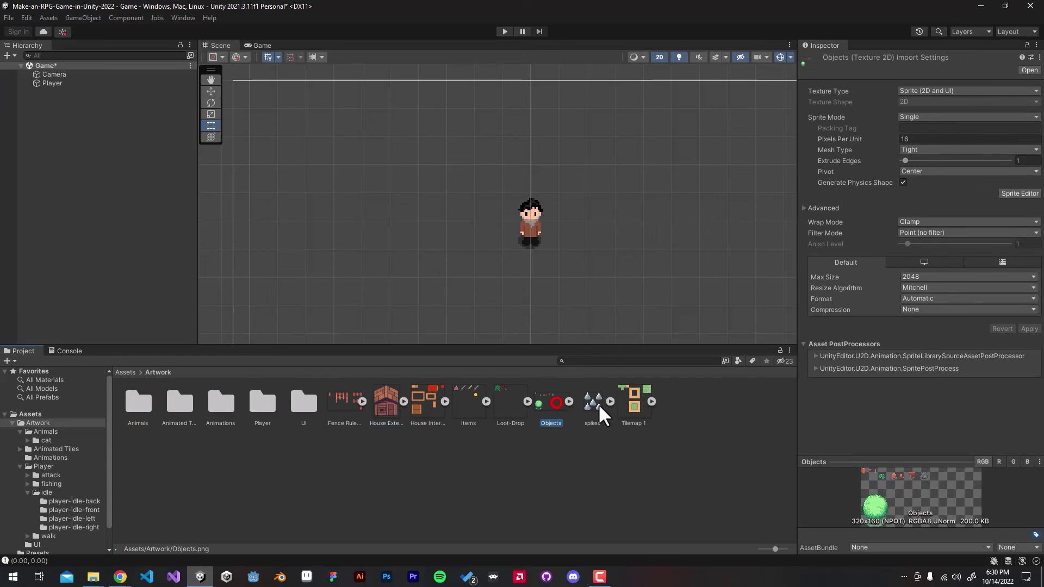
pyautogui.click(610, 402)
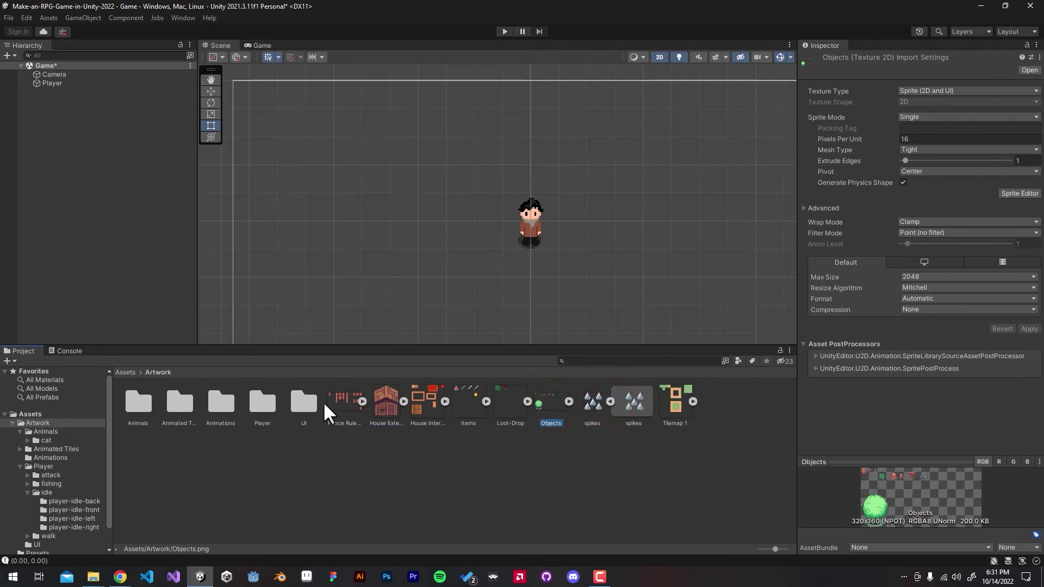
pyautogui.doubleClick(259, 409)
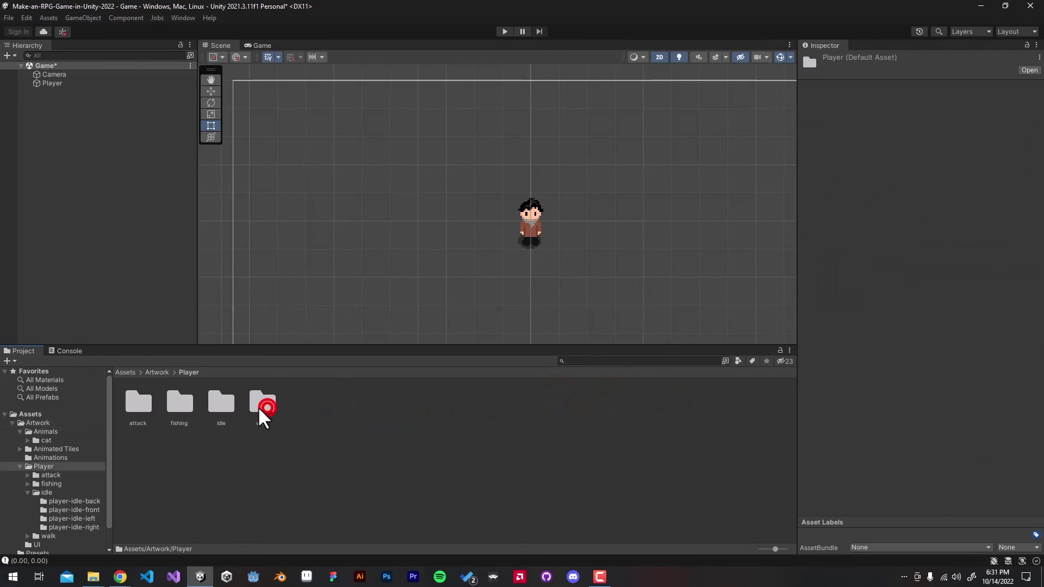
pyautogui.doubleClick(227, 409)
pyautogui.doubleClick(148, 408)
pyautogui.click(148, 407)
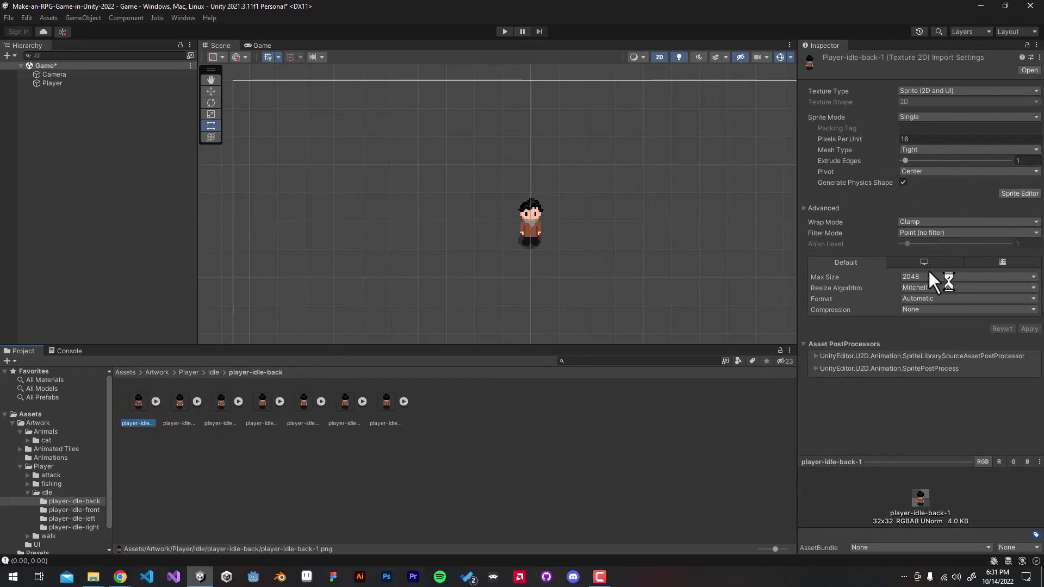
# Return to the Artwork folder and set Tilemap 1's Sprite Mode to Multiple.
pyautogui.click(204, 371)
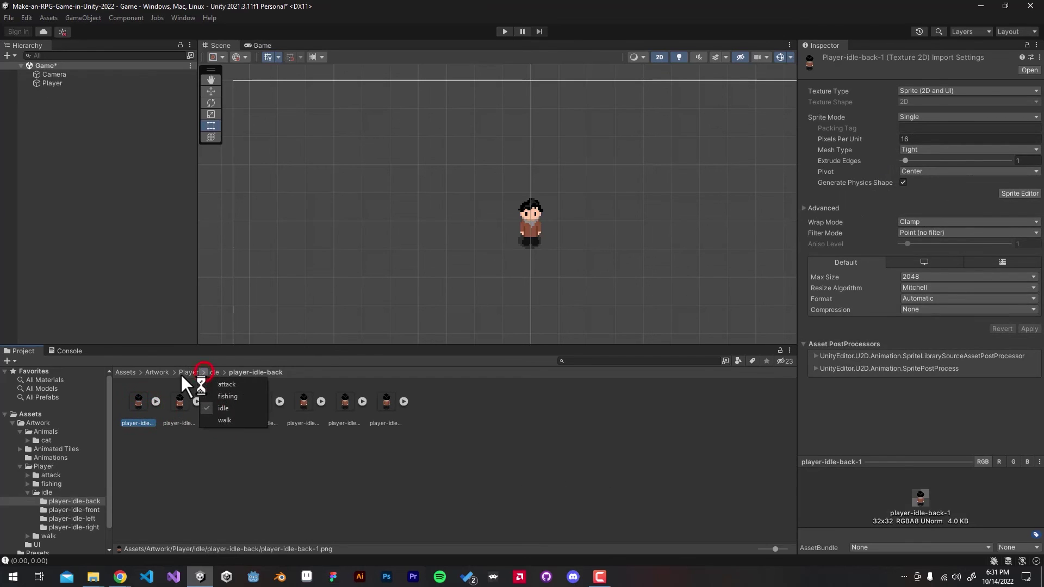
pyautogui.click(185, 372)
pyautogui.click(158, 372)
pyautogui.click(677, 400)
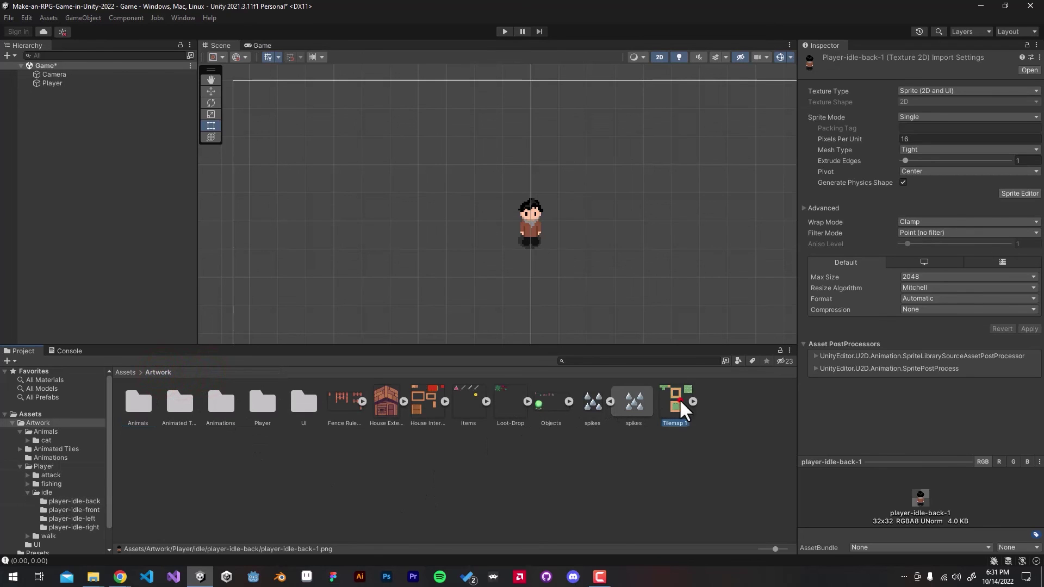
pyautogui.click(947, 115)
pyautogui.click(950, 142)
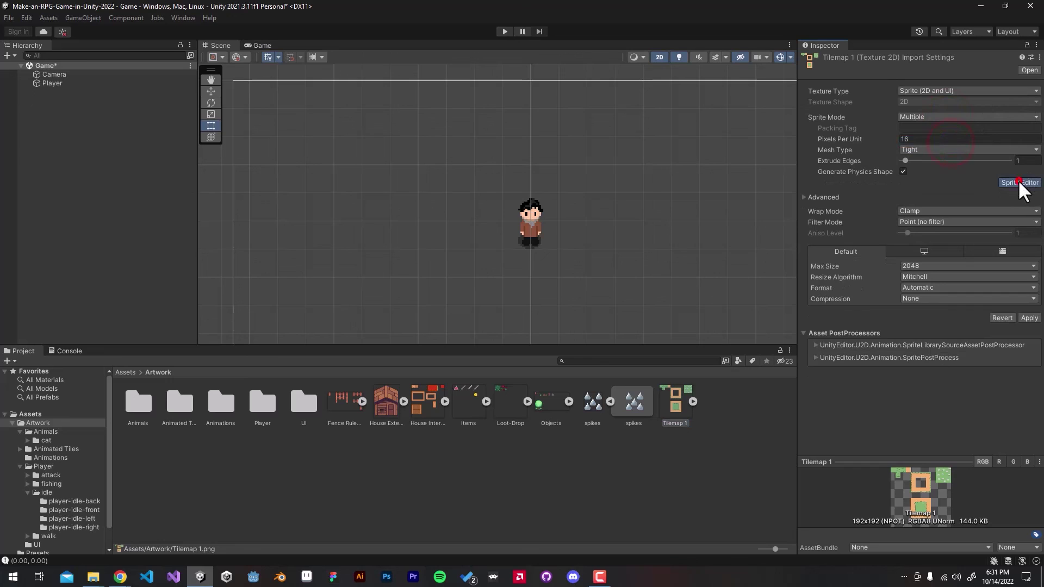
# Apply pending settings, open Tilemap 1 in the Sprite Editor, and slice Grid By Cell Size at 16×16.
pyautogui.click(1018, 181)
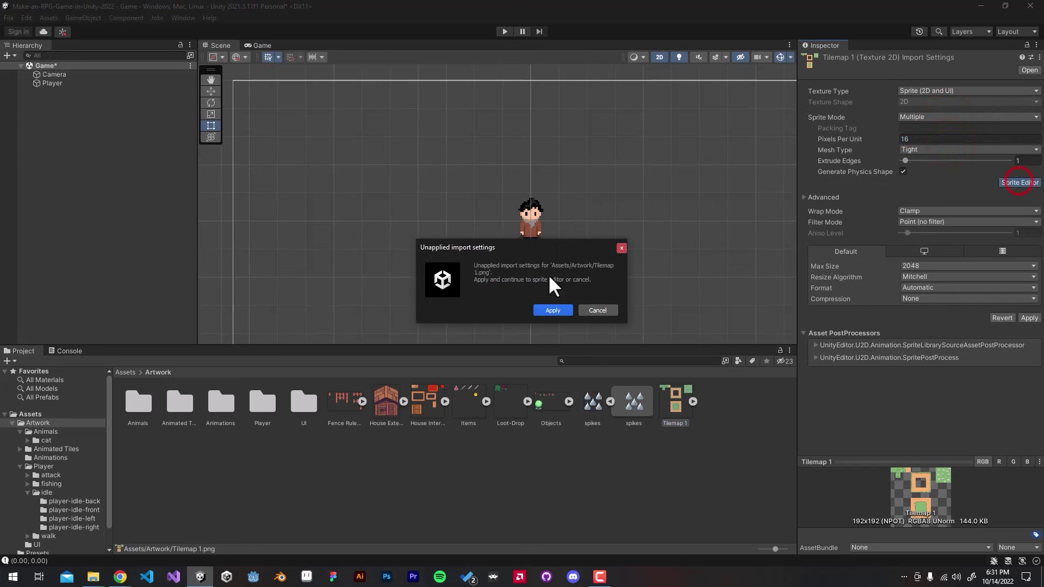
pyautogui.click(553, 310)
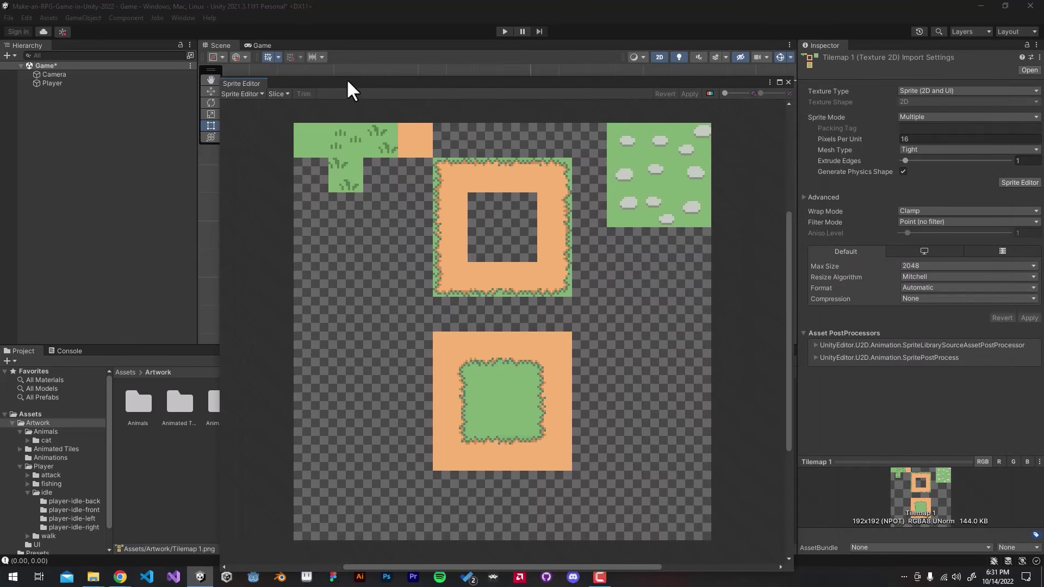
pyautogui.click(289, 81)
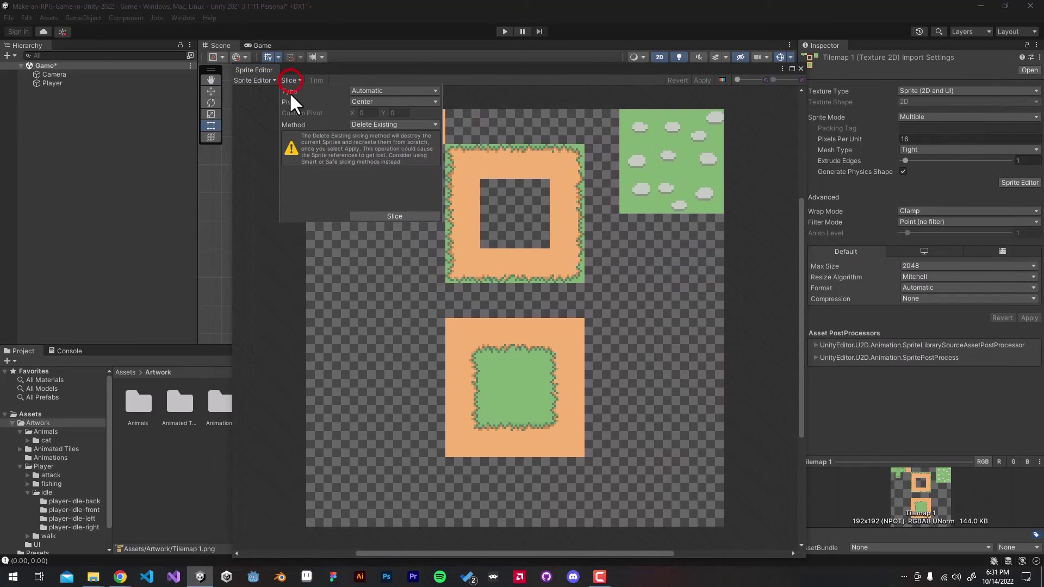
pyautogui.click(380, 97)
pyautogui.click(384, 113)
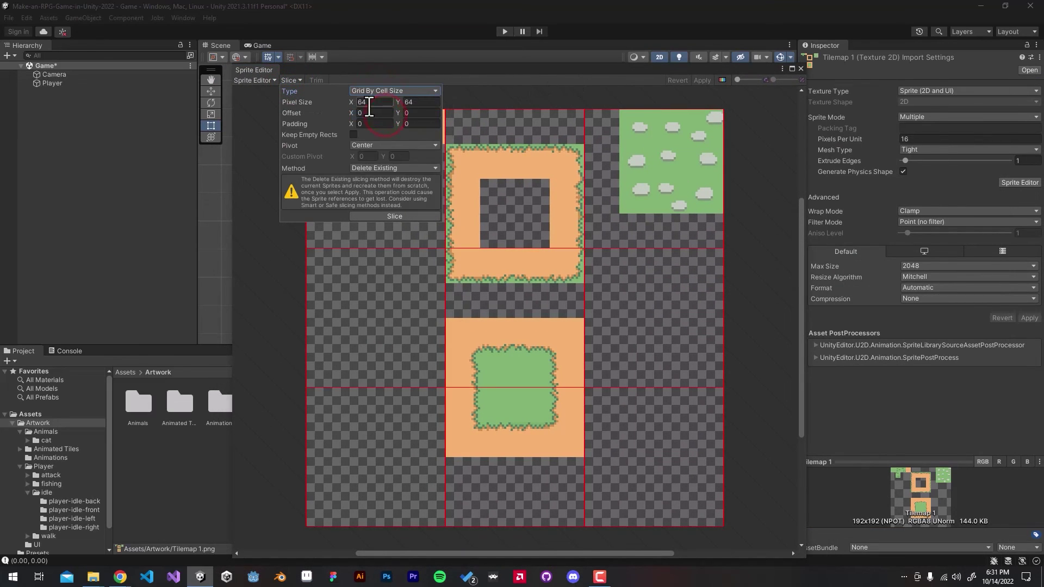
pyautogui.click(368, 102)
pyautogui.write('16')
pyautogui.click(421, 102)
pyautogui.write('6')
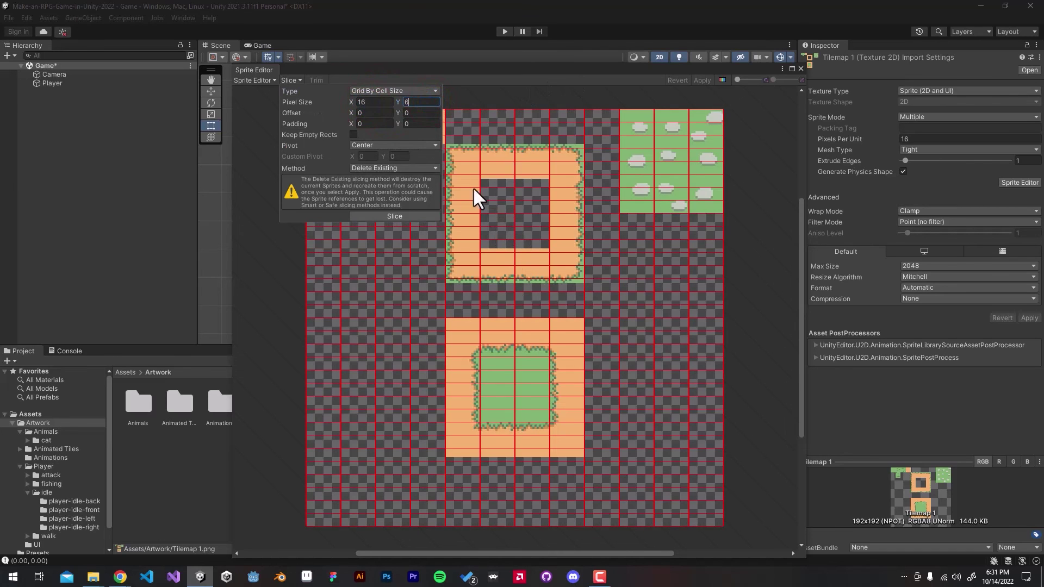
pyautogui.click(419, 102)
pyautogui.write('16')
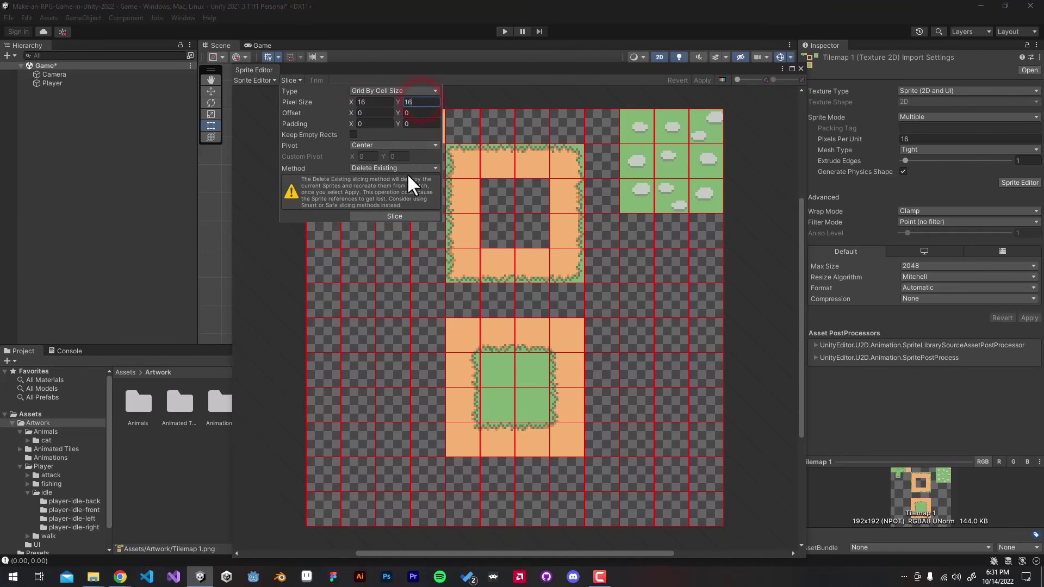
pyautogui.click(392, 216)
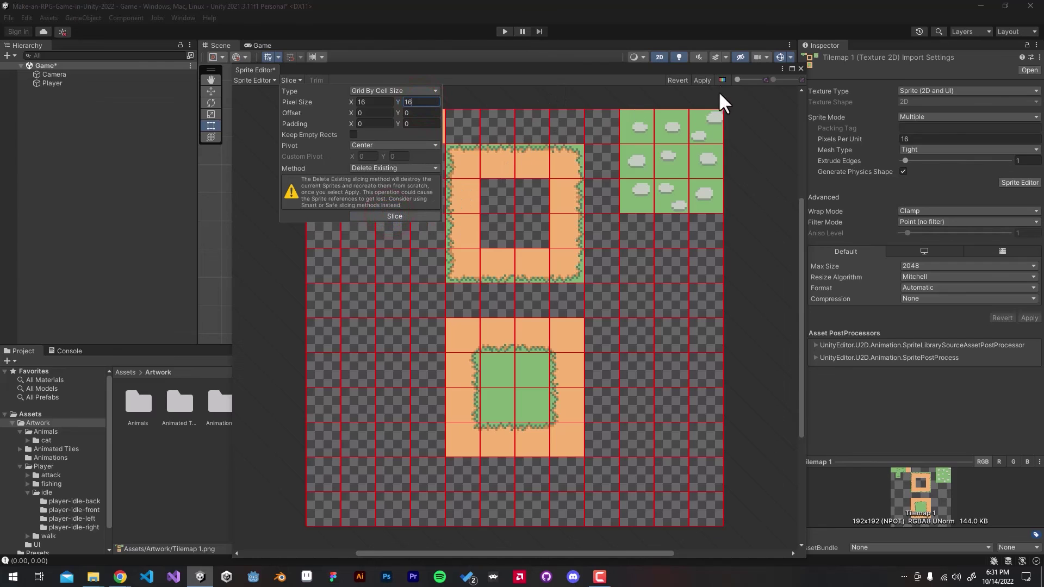